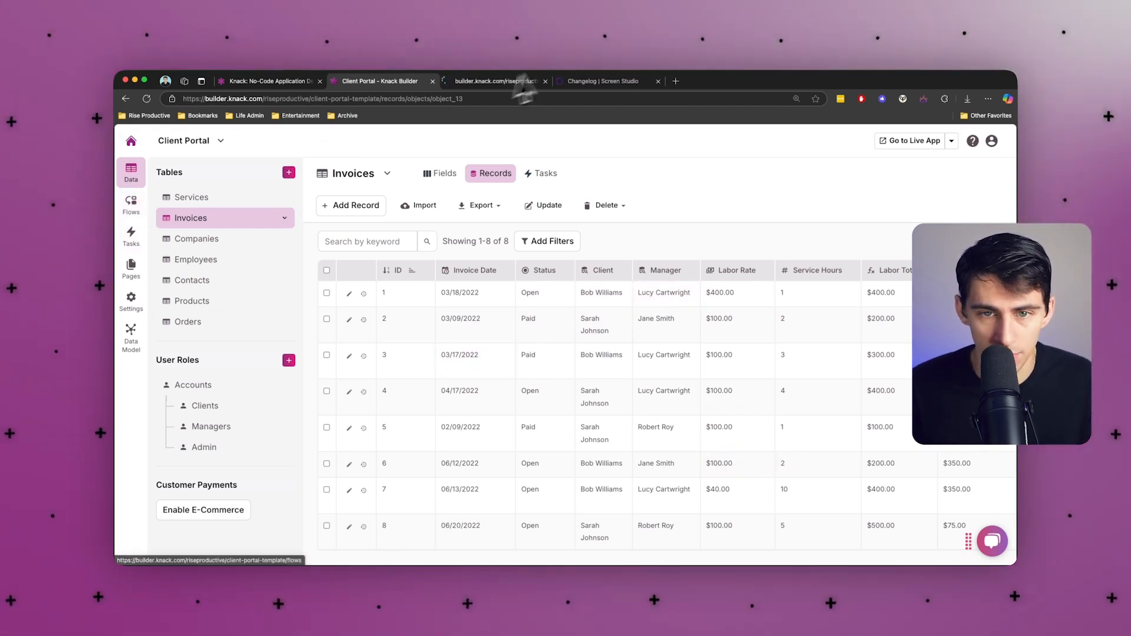
Step: Create a new flow from scratch for Client Portal and name it "Add Row to Excel Spreadsheet"
click(477, 81)
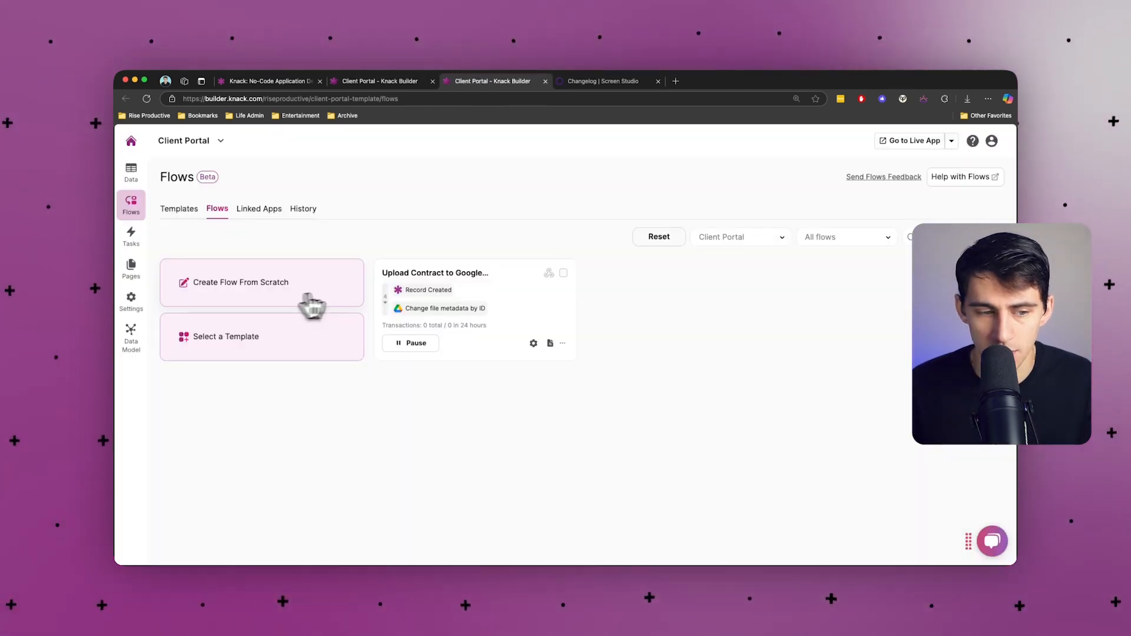
click(266, 298)
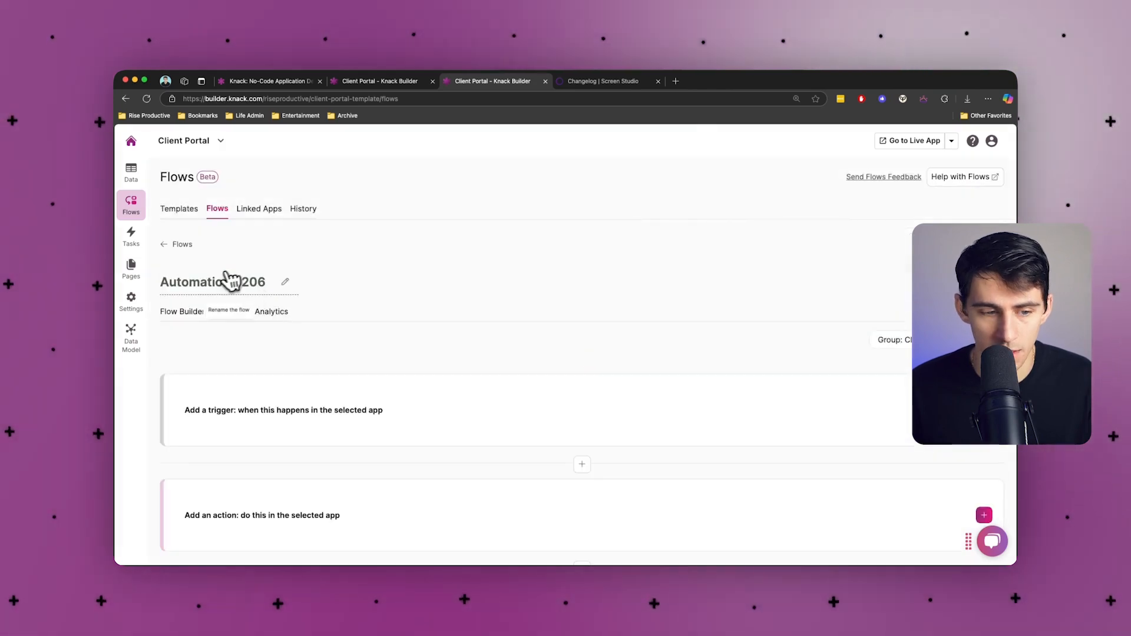
click(232, 281)
text(Add Row to Excel Spreadsheet)
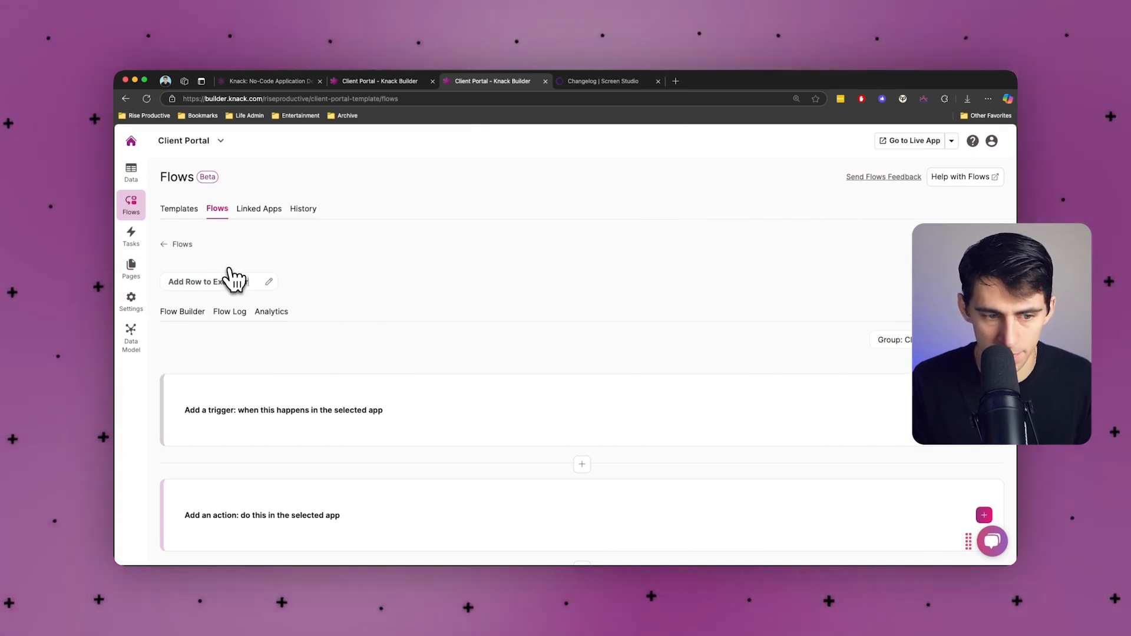
Step: Add a flow trigger with Knack as the source app and Record Created as the event
click(346, 413)
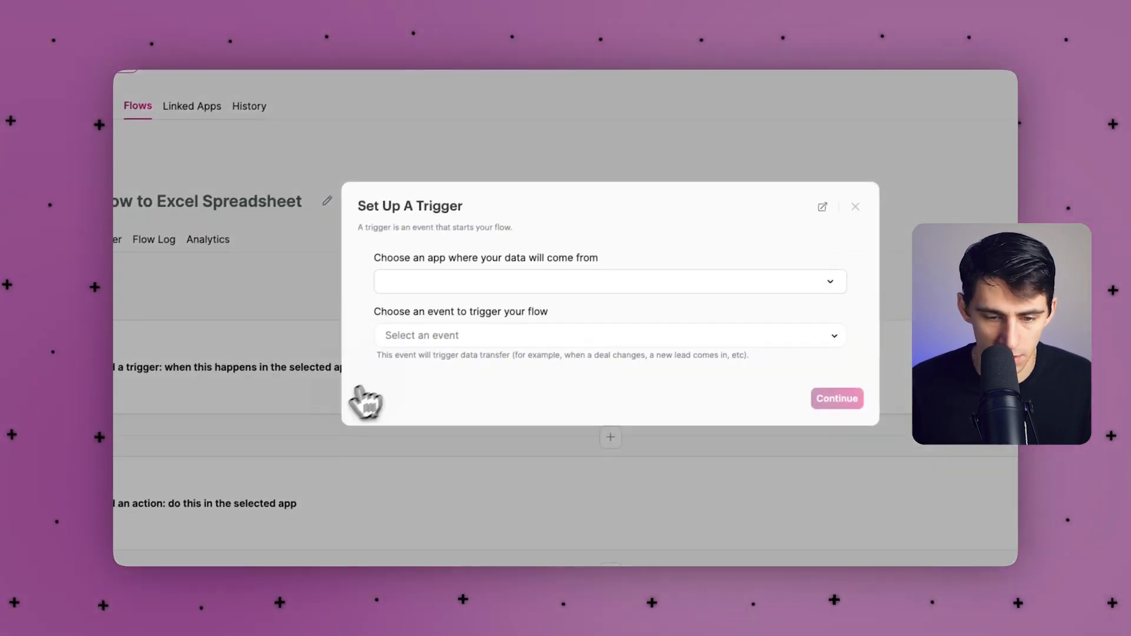
click(486, 304)
click(463, 312)
click(447, 333)
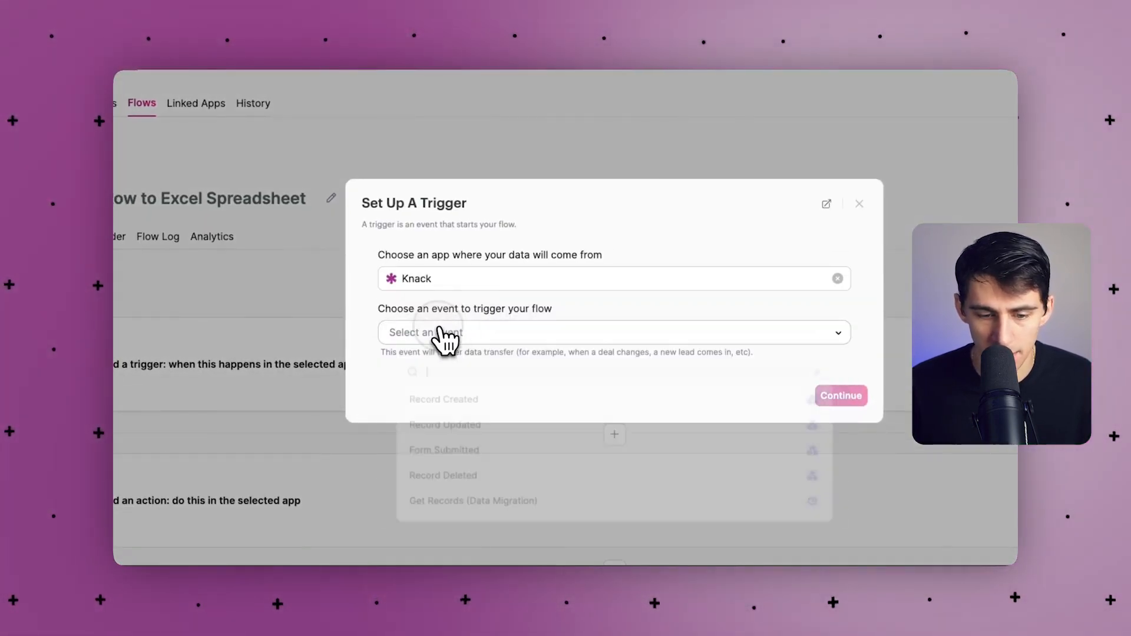
click(497, 403)
Step: Connect the trigger to the Client Portal app, choose the Invoices table and continue to finish the trigger setup
click(495, 360)
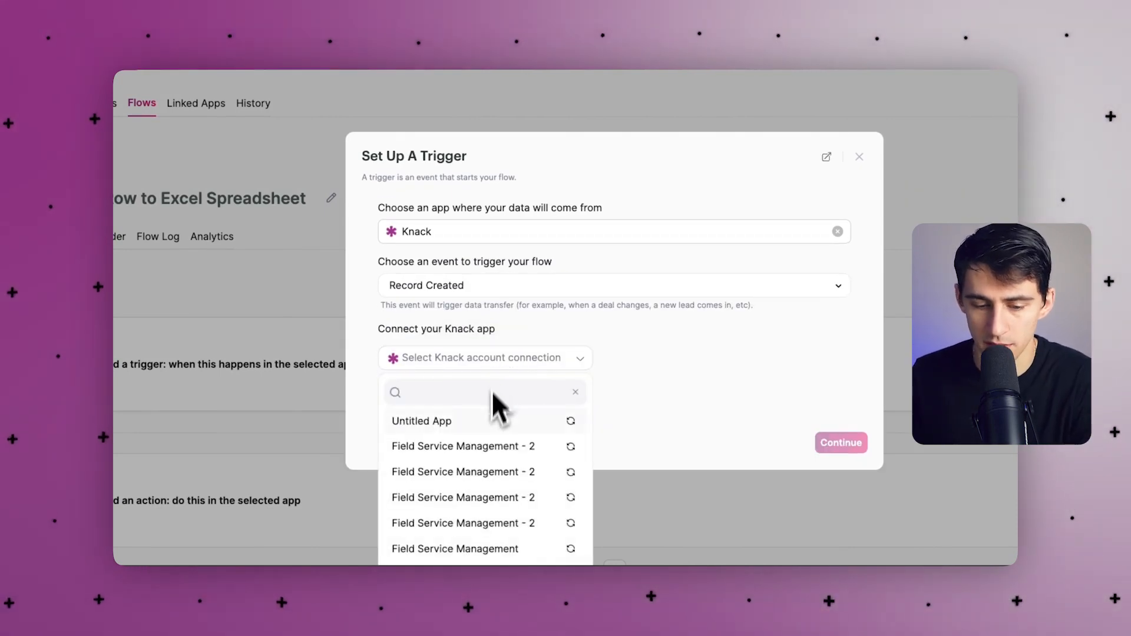
scroll(489, 420, down, 5)
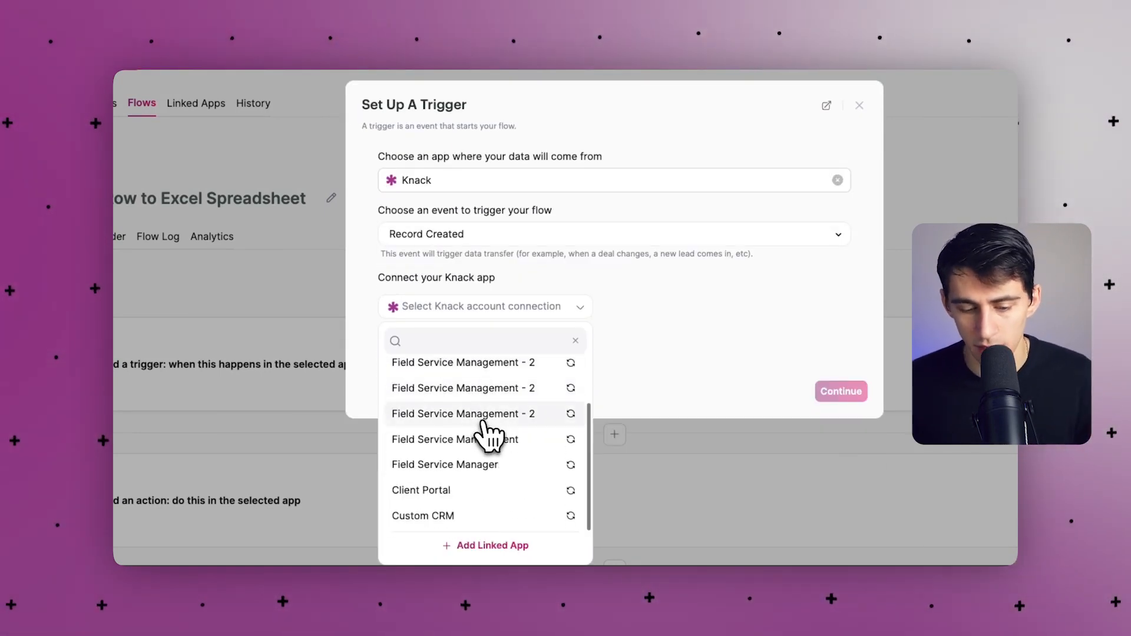
click(447, 490)
click(447, 445)
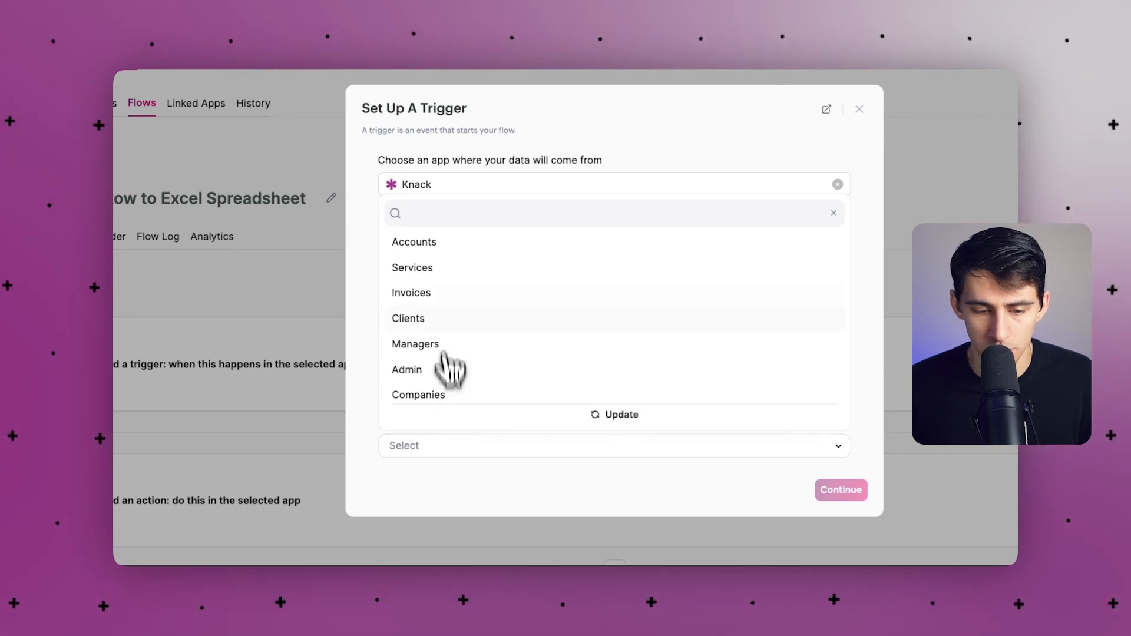
click(439, 292)
click(831, 489)
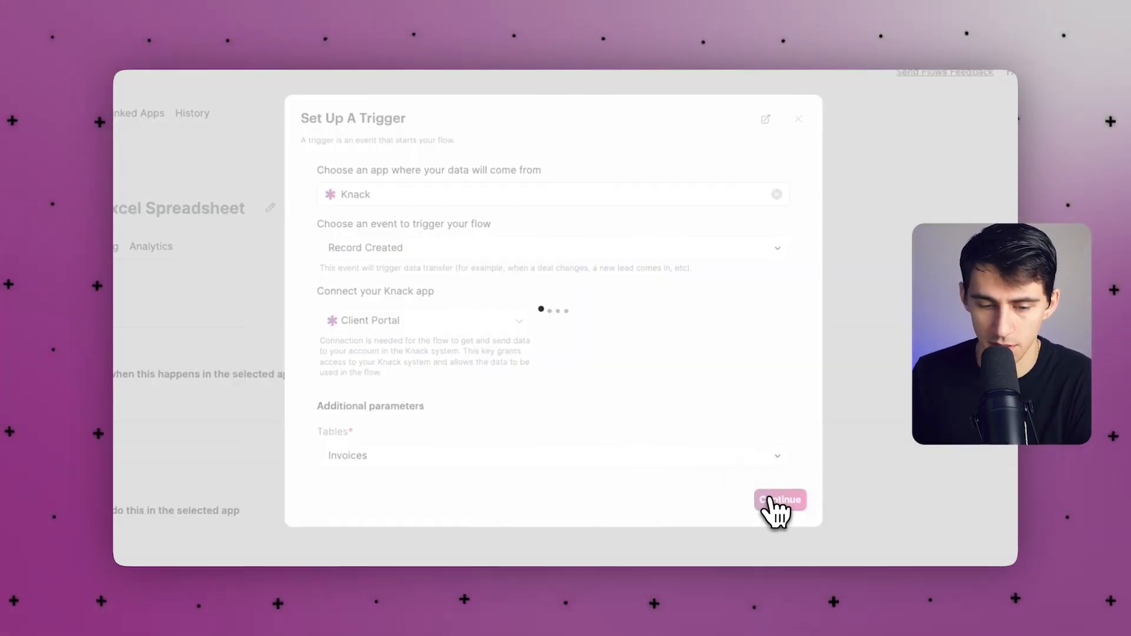
Step: Add an action to the flow that uses Microsoft Excel with the Add row operation
click(227, 512)
click(438, 351)
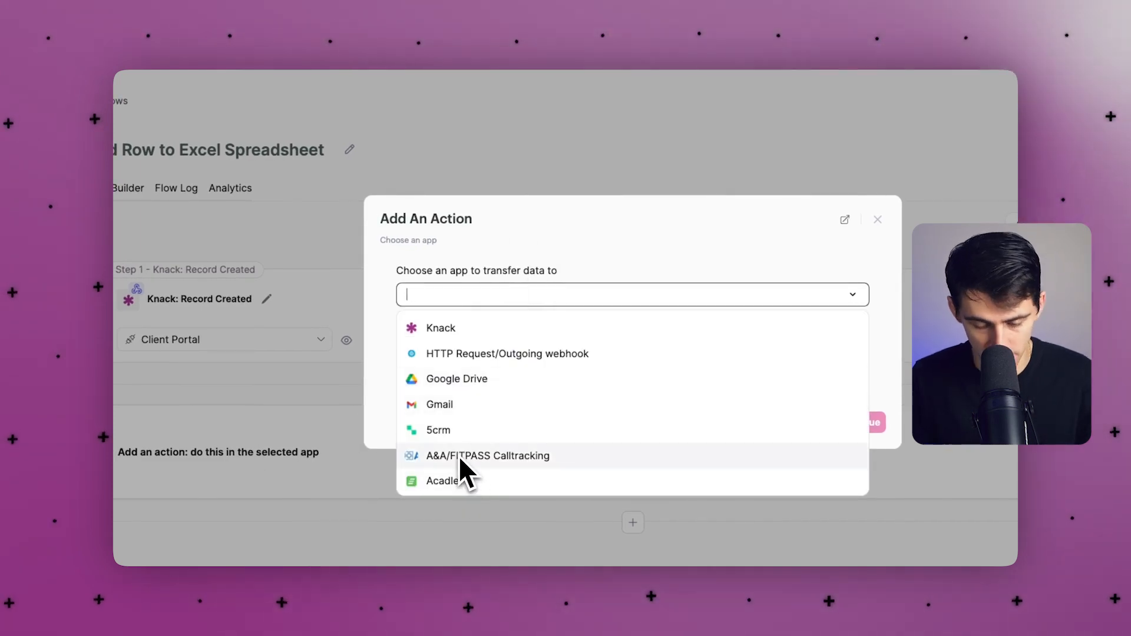
text(excel)
click(443, 323)
click(452, 348)
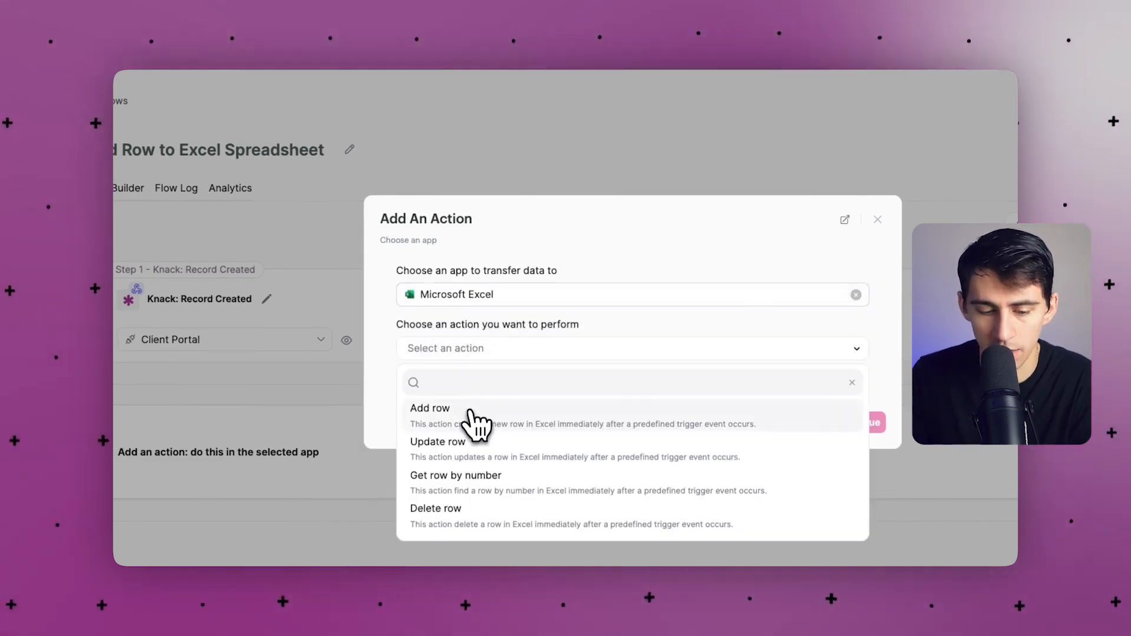
click(471, 419)
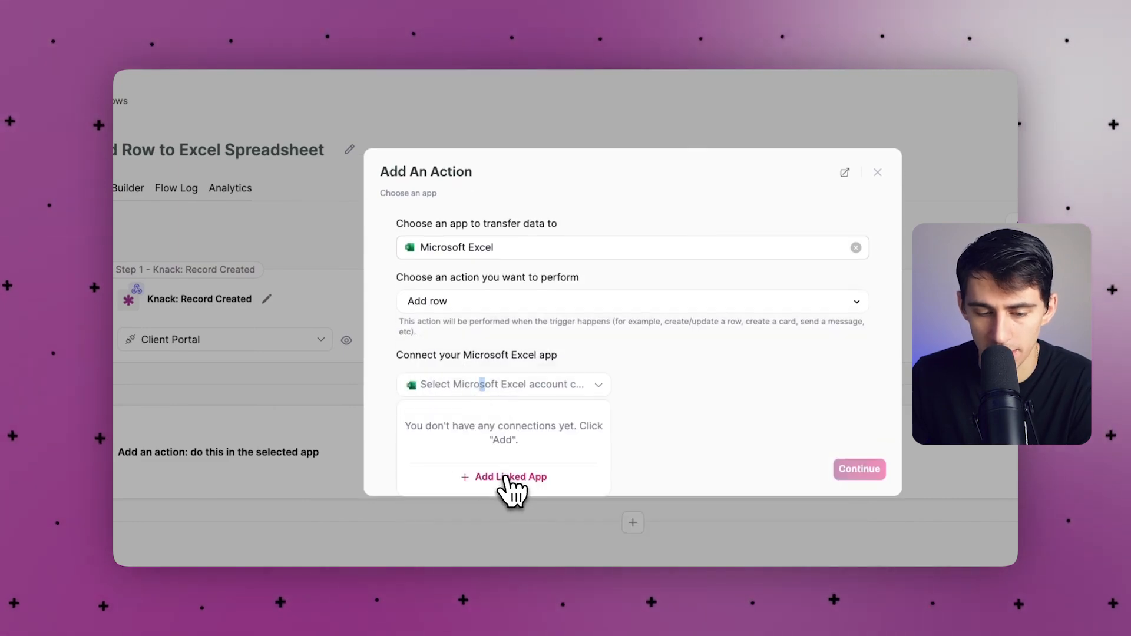
Step: Link a Microsoft Excel account to the action as a new connection and check its spreadsheet options
click(508, 486)
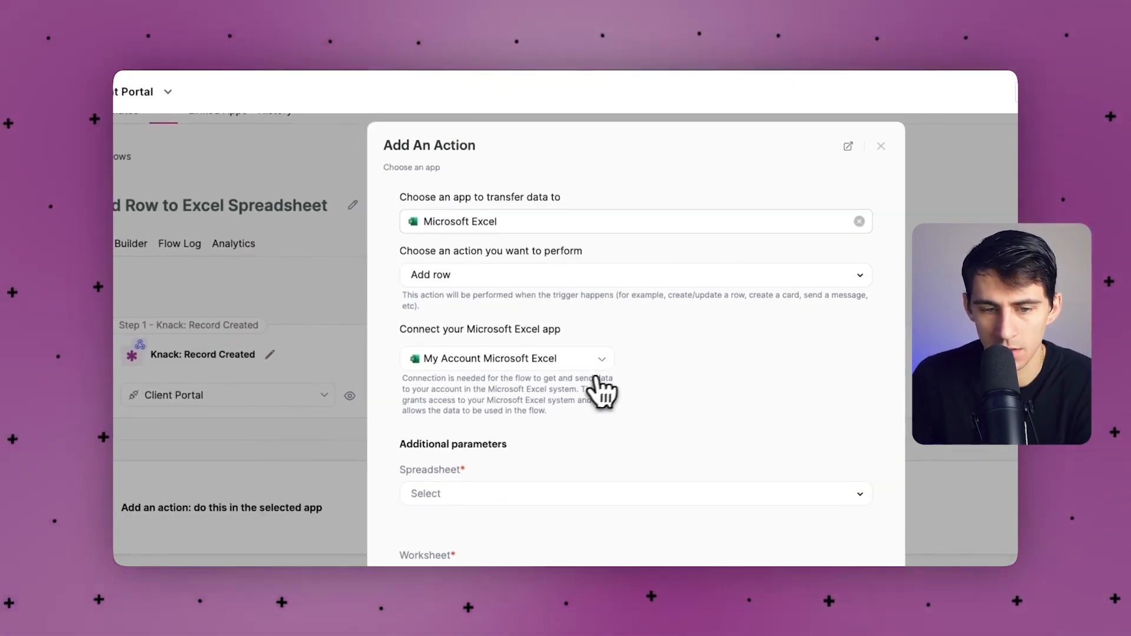
click(477, 470)
scroll(662, 386, down, 1)
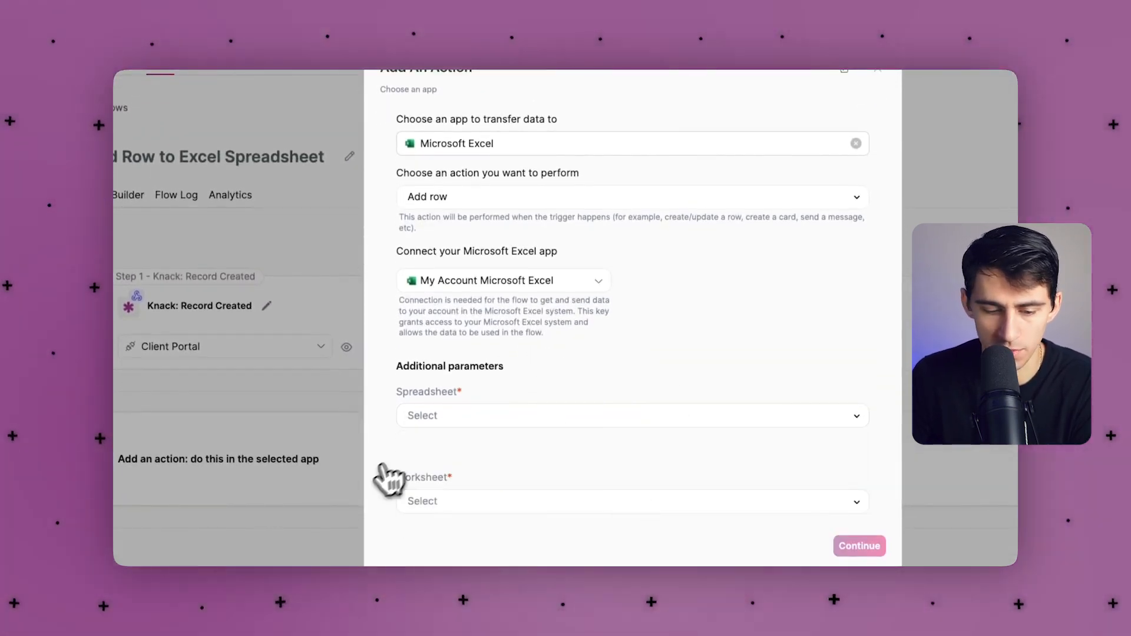
click(463, 491)
Step: Set the action's spreadsheet to Invoice Tracker.xlsx and its worksheet to Invoice Tracker, and continue to the column mapping
click(561, 355)
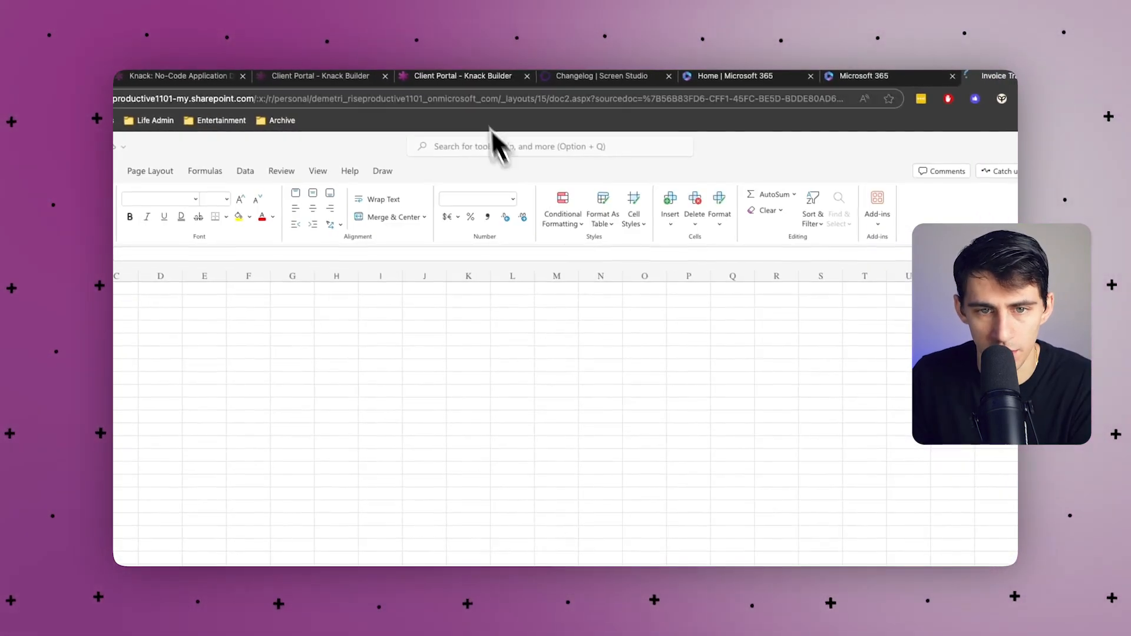
click(474, 81)
click(473, 443)
click(474, 499)
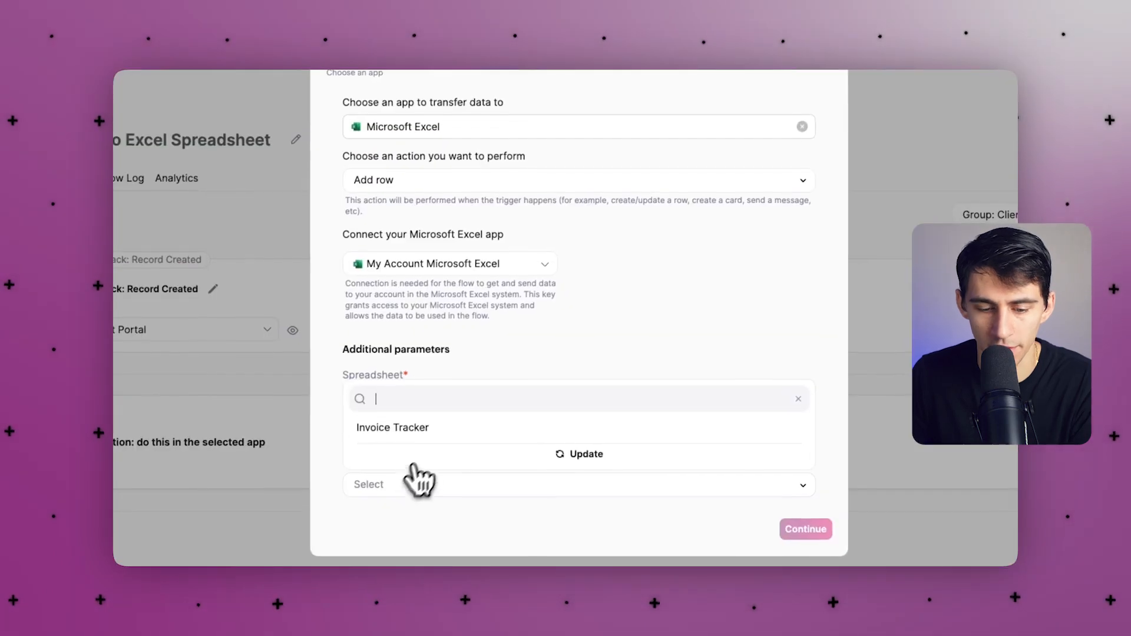
click(425, 433)
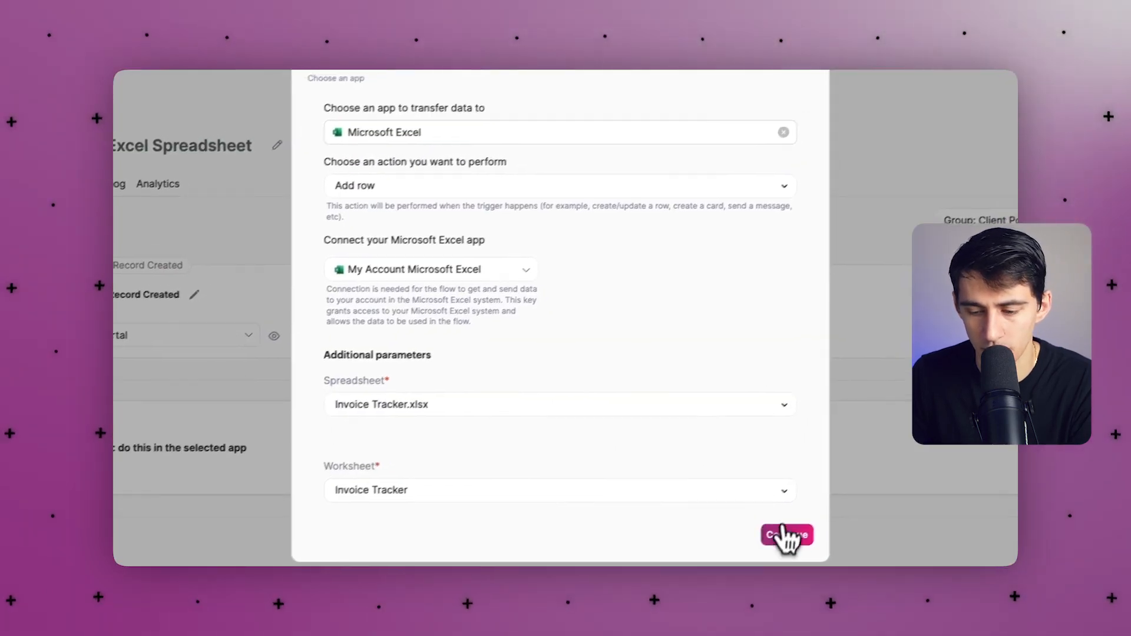
click(802, 535)
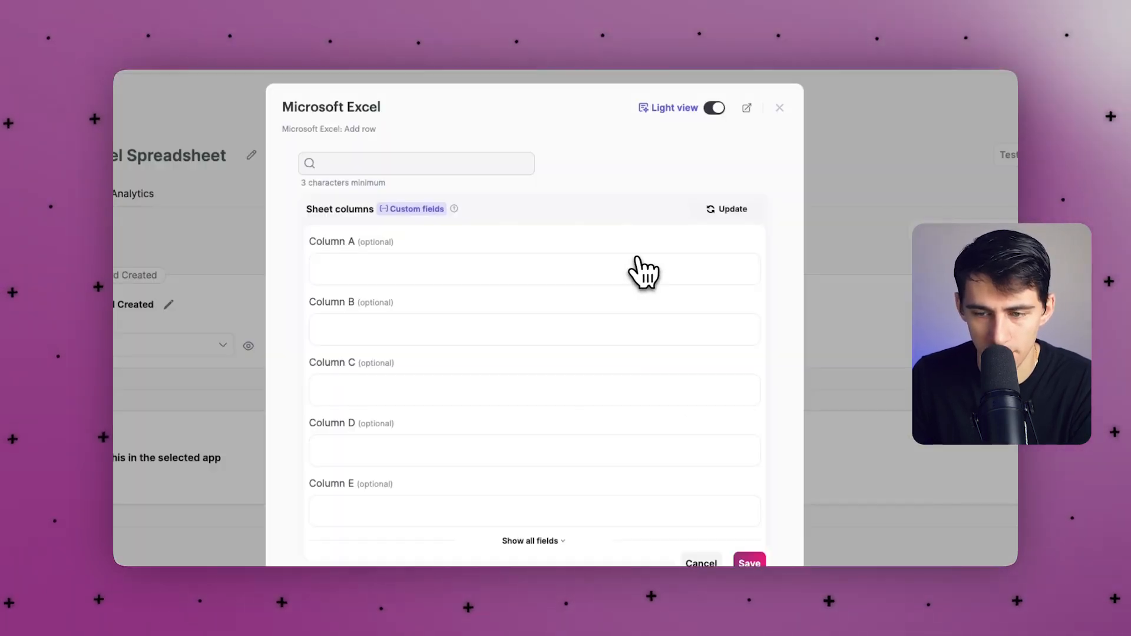
Step: Examine the sheet columns of the Excel Add row action and the values offered for Column A
click(612, 272)
scroll(546, 231, down, 2)
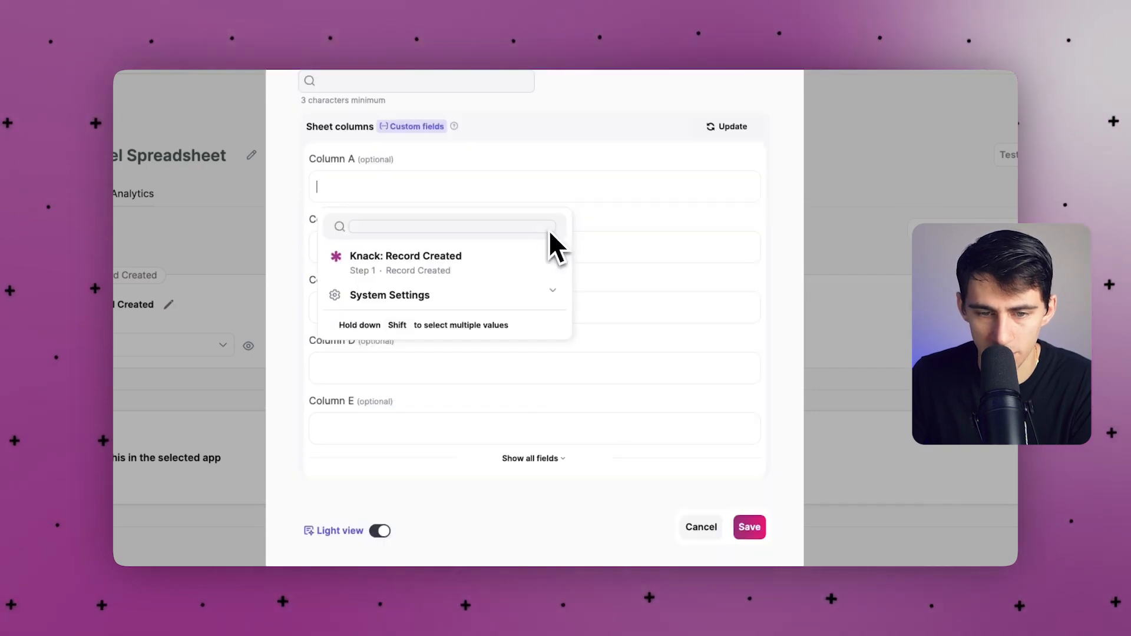
scroll(552, 215, up, 1)
click(554, 206)
scroll(589, 230, up, 2)
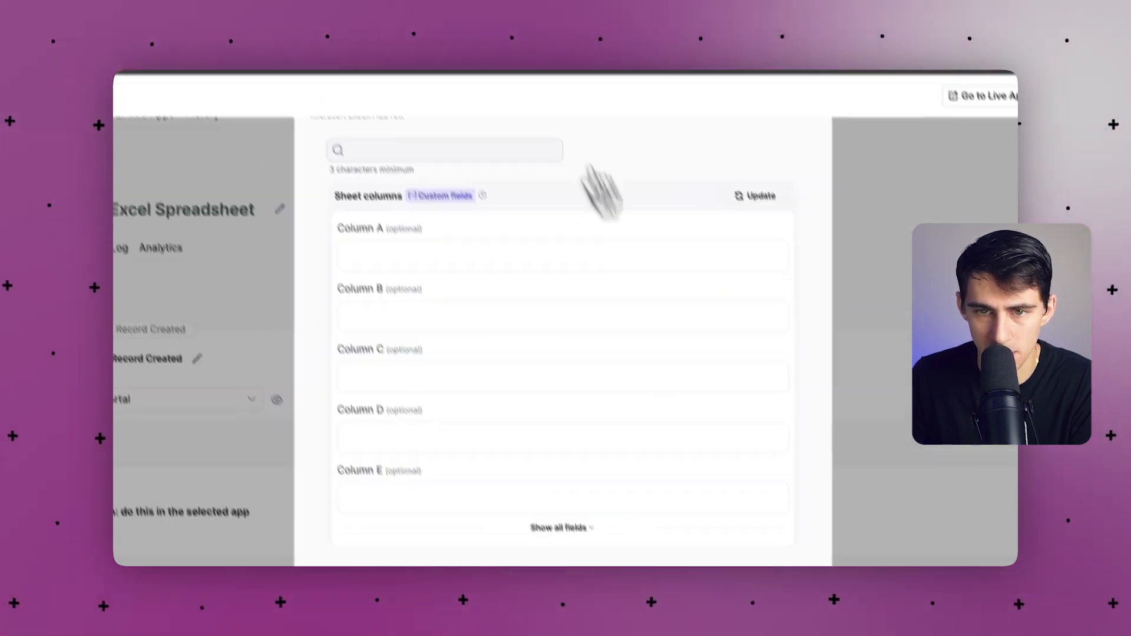
scroll(610, 347, down, 1)
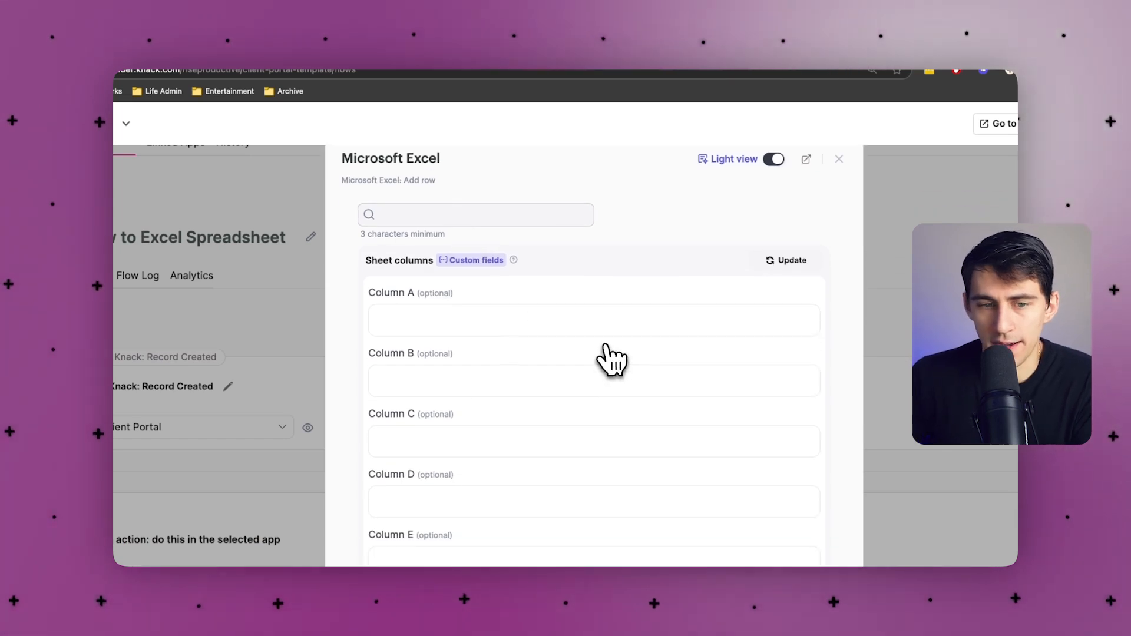
scroll(608, 347, up, 1)
Step: Export the records of the Client Portal's Invoices table as a CSV file
click(398, 71)
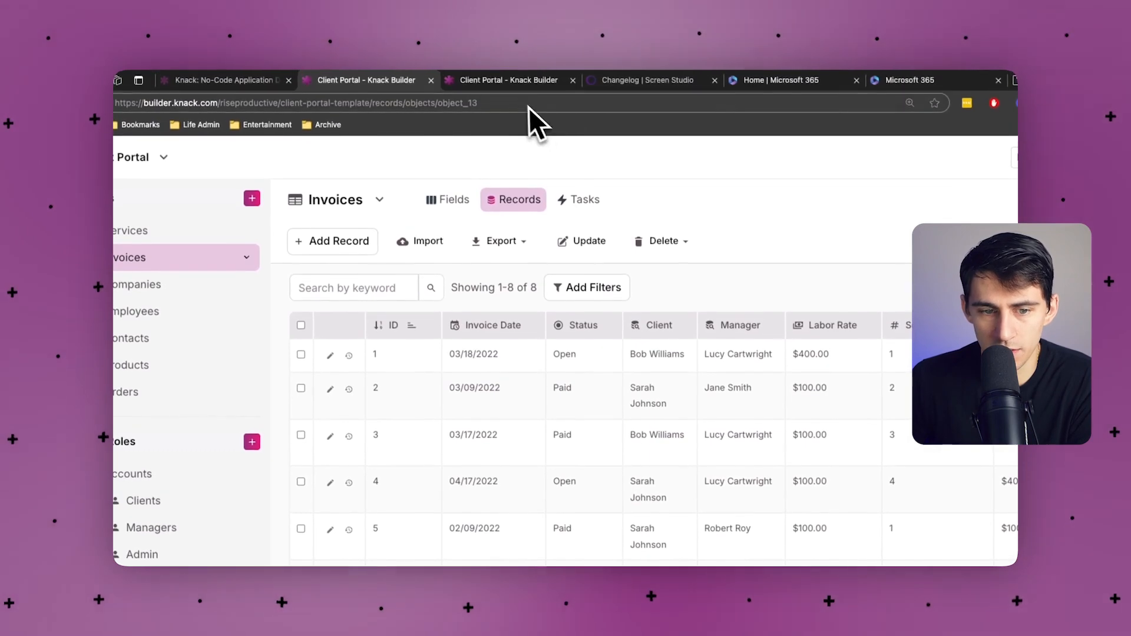
click(501, 241)
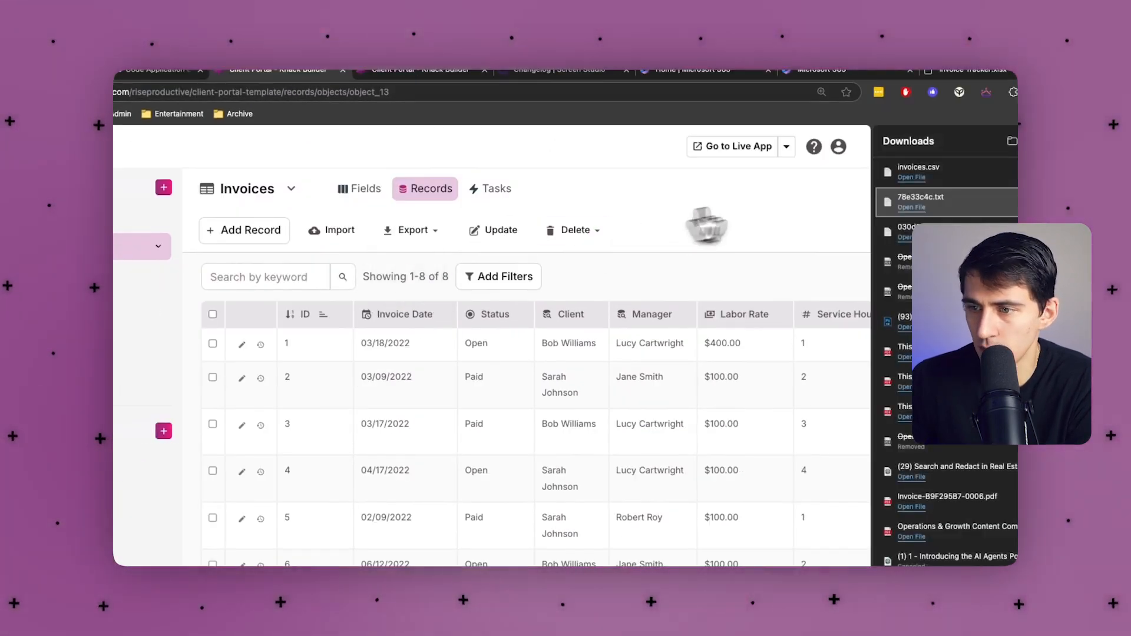
click(995, 172)
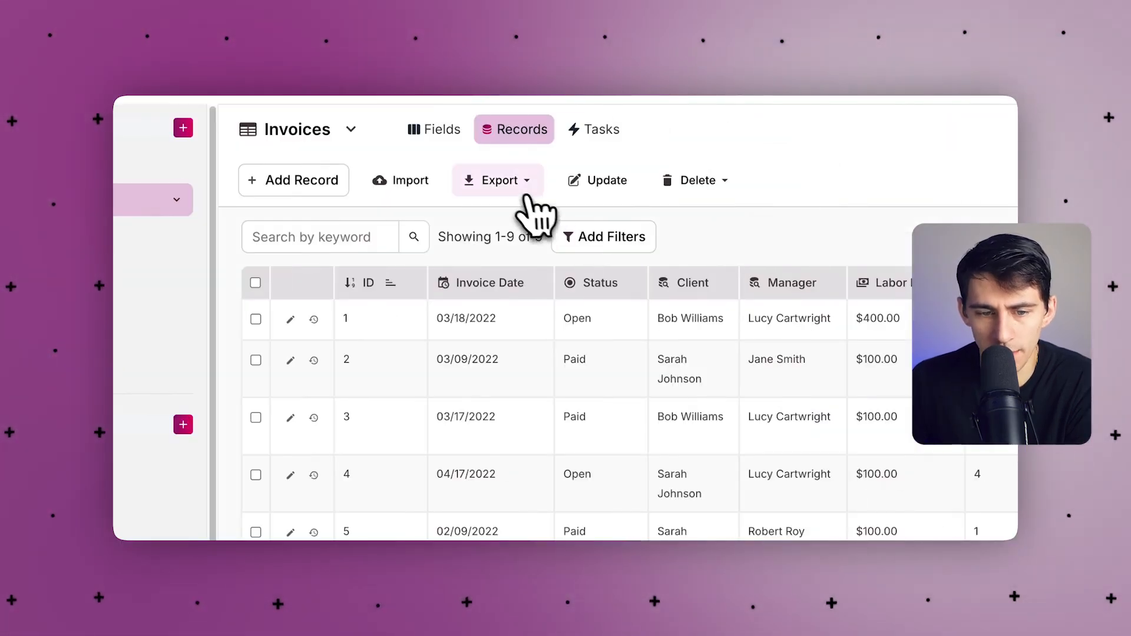
click(517, 187)
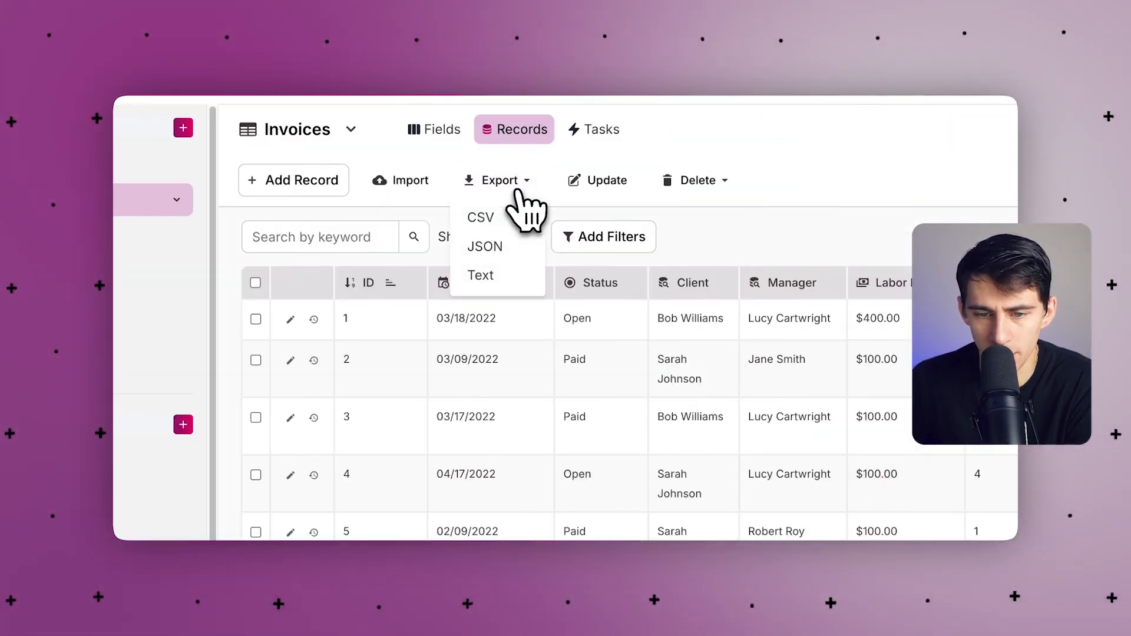
click(514, 216)
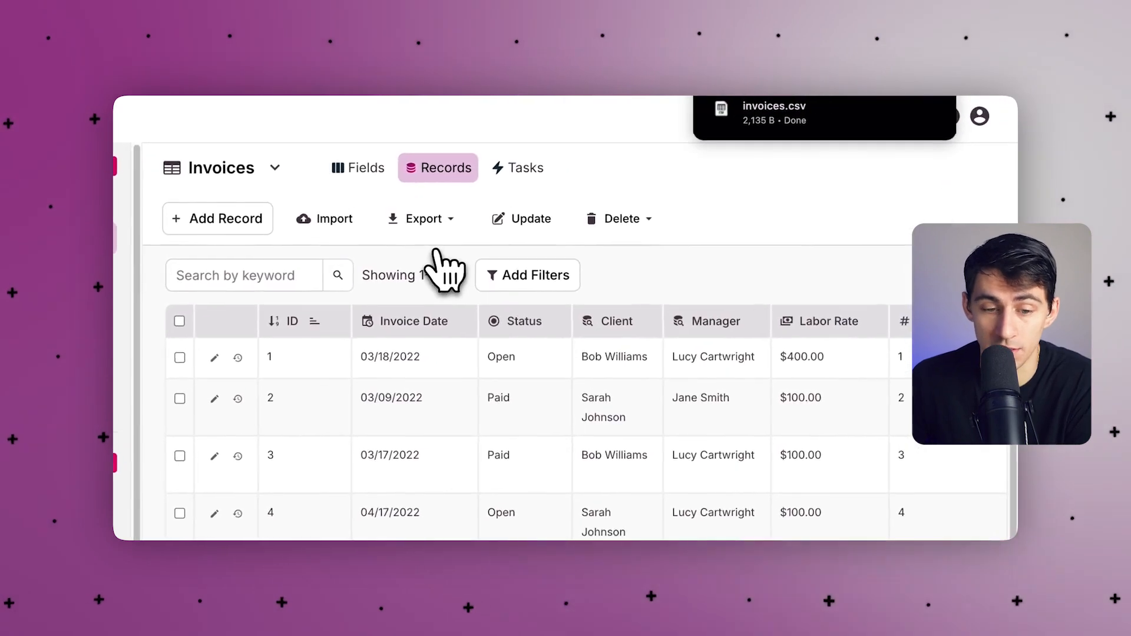
Step: Open the exported invoices.csv and bring up its converted, editable copy in Excel
mouse_move(733, 129)
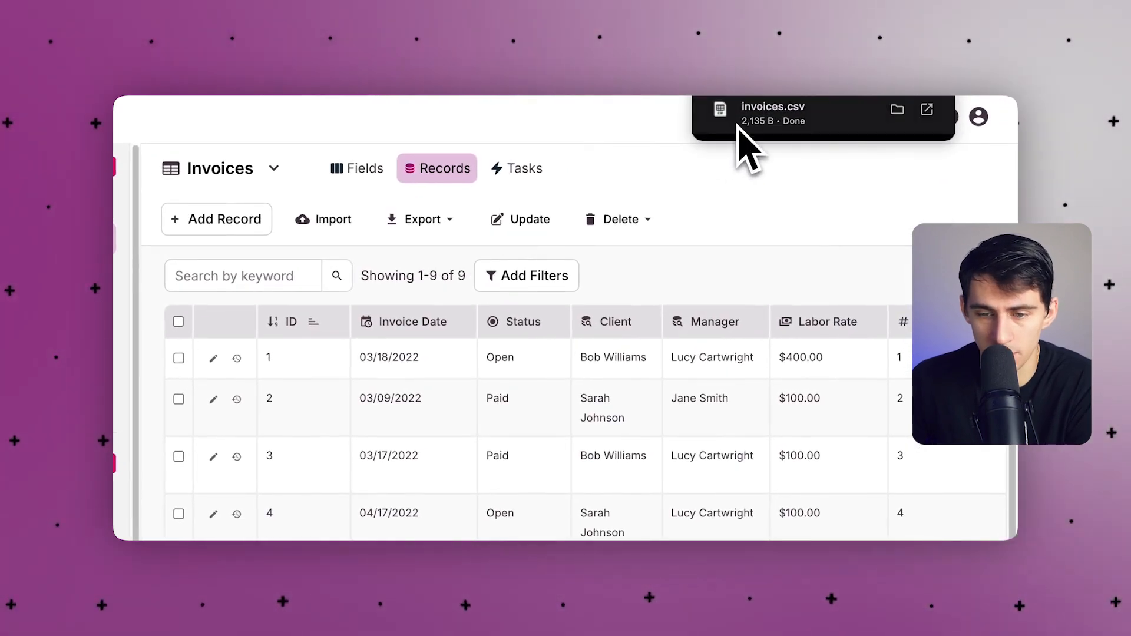
click(738, 127)
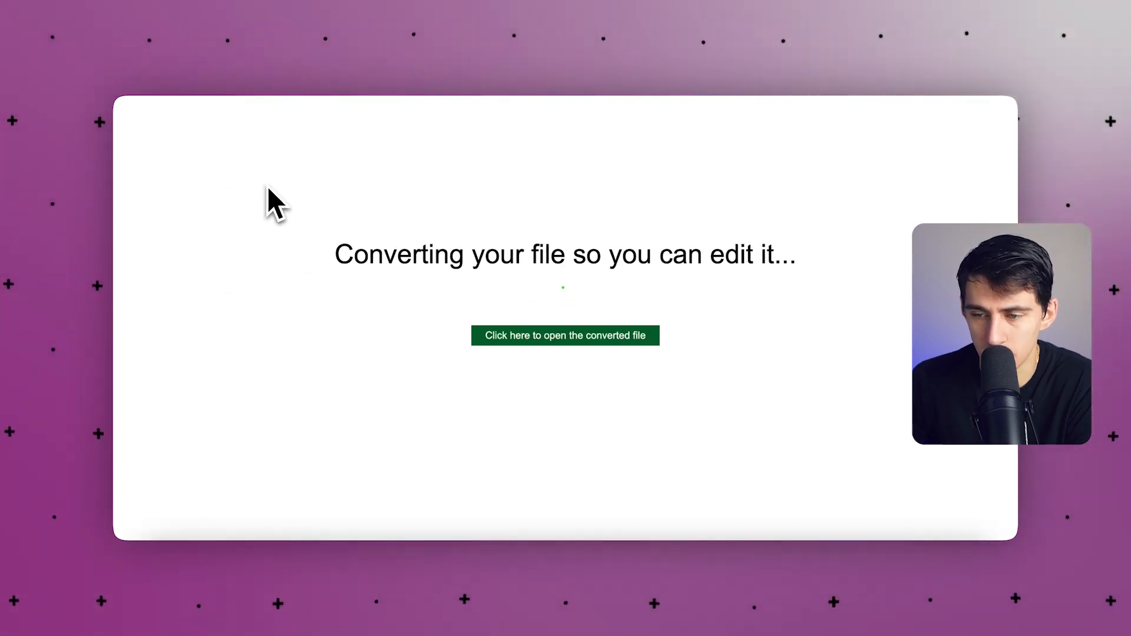
click(537, 341)
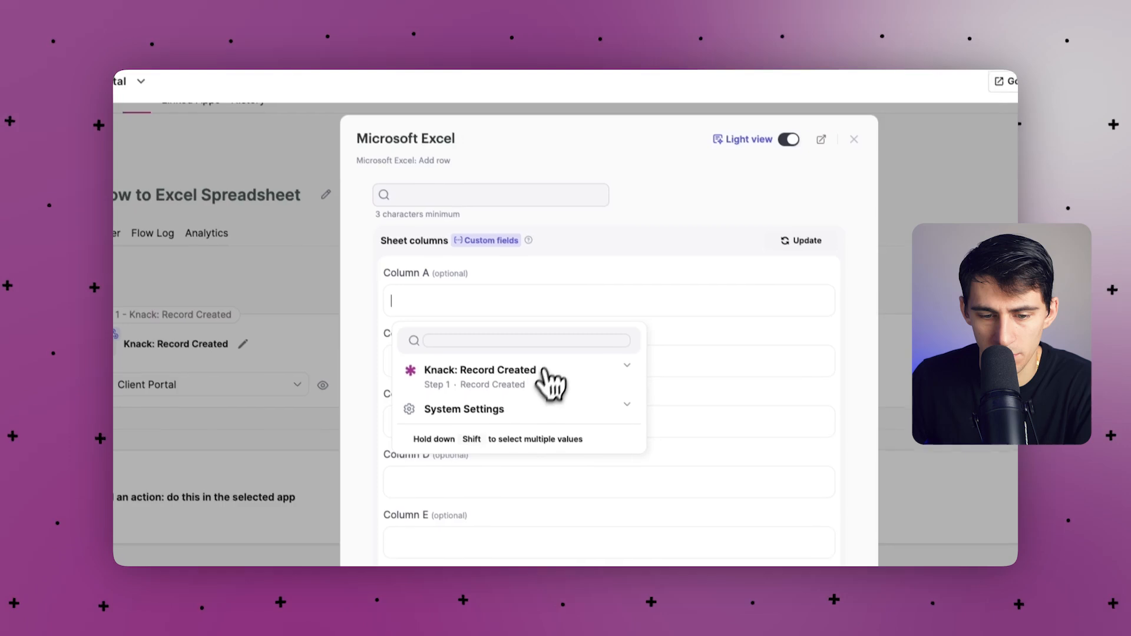
Step: In the flow's Add row action, map ID to Column A, Invoice Date to Column B and a Status field to Column C
click(550, 383)
click(441, 454)
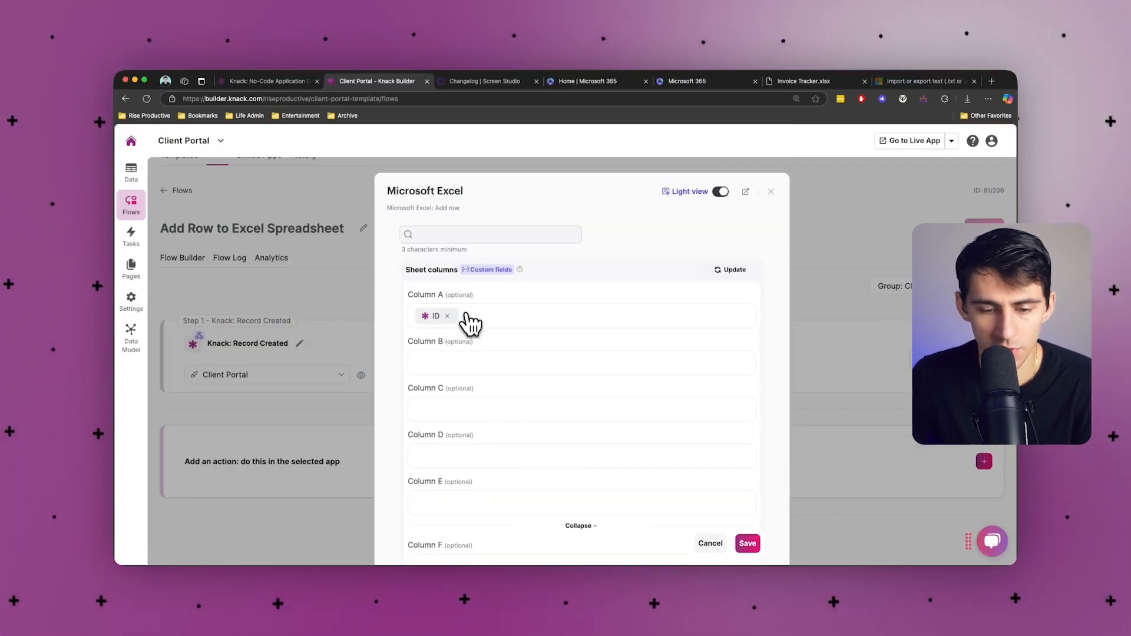
click(468, 316)
click(441, 360)
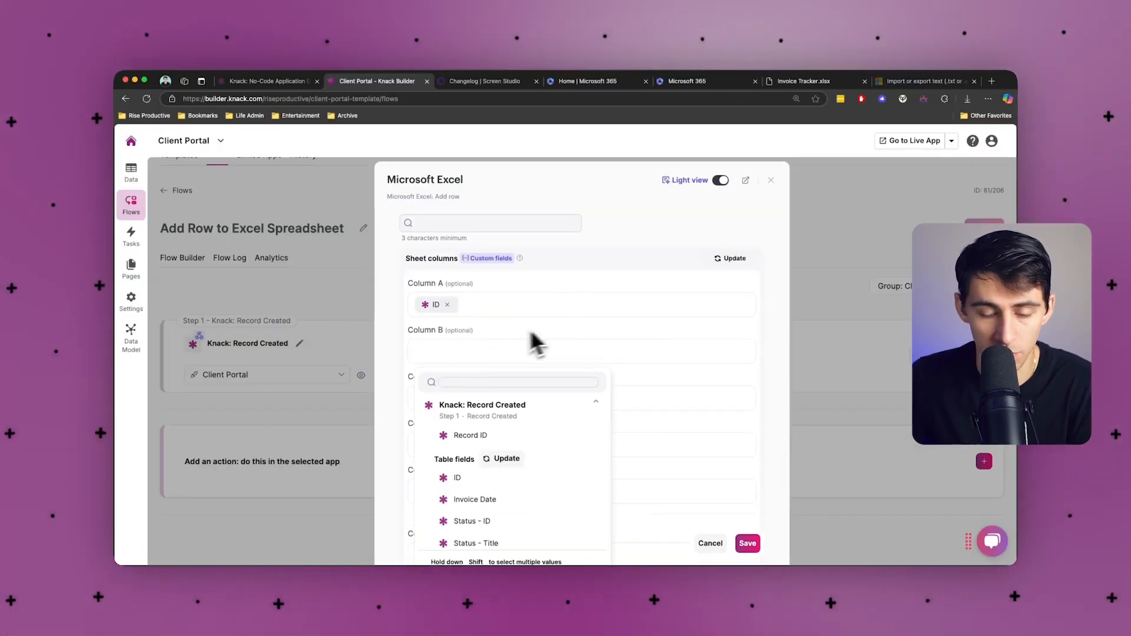
scroll(473, 501, down, 1)
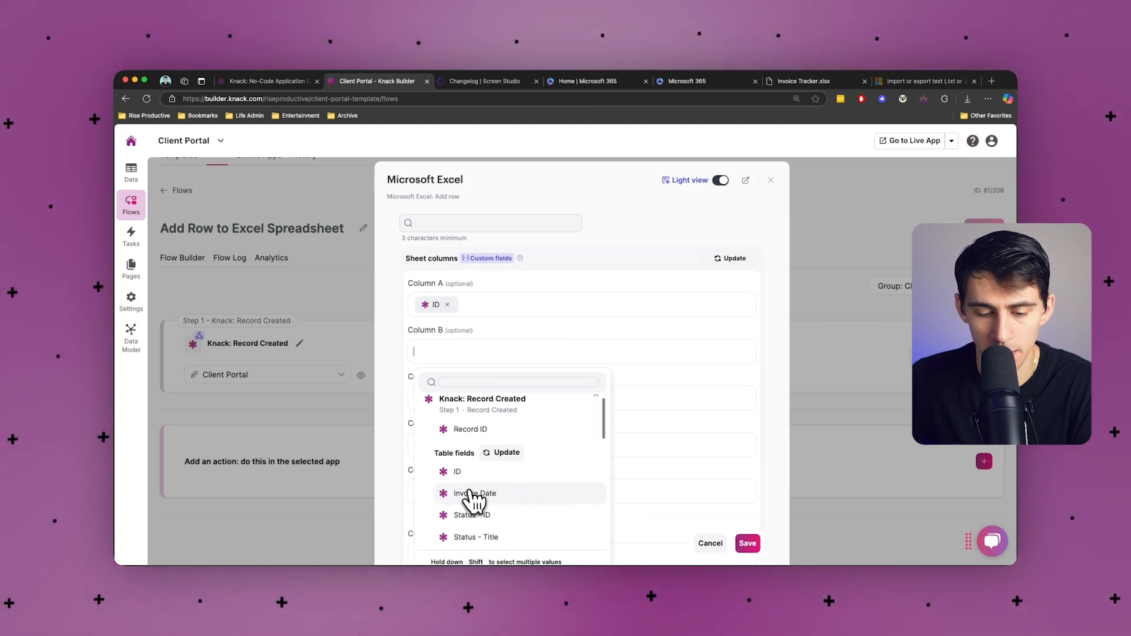
click(474, 495)
click(465, 400)
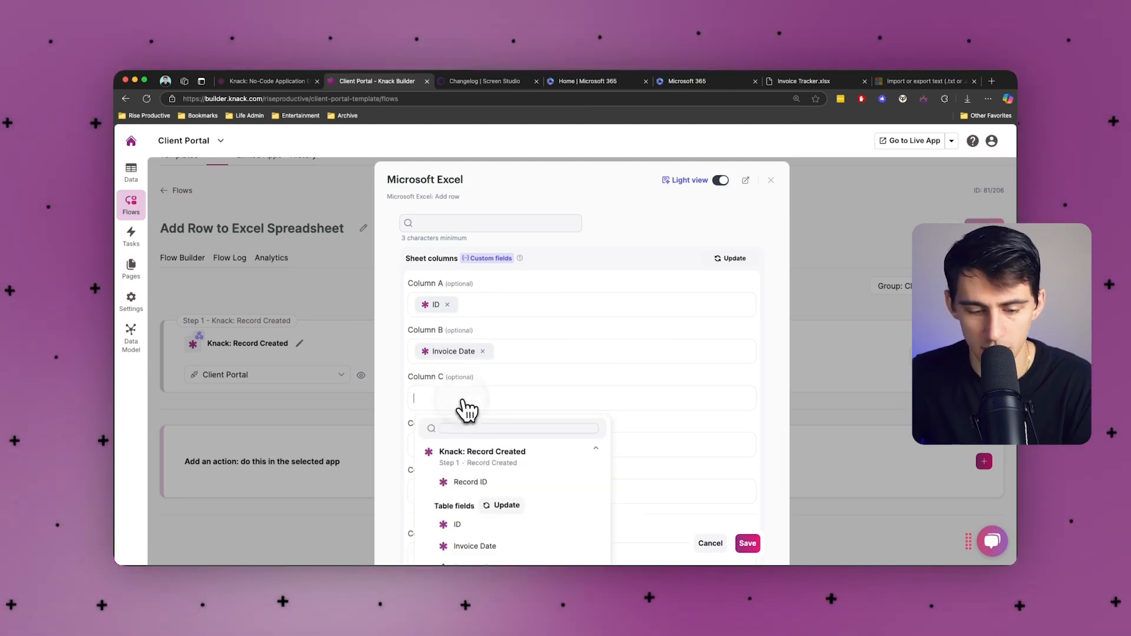
scroll(474, 518, down, 1)
click(476, 563)
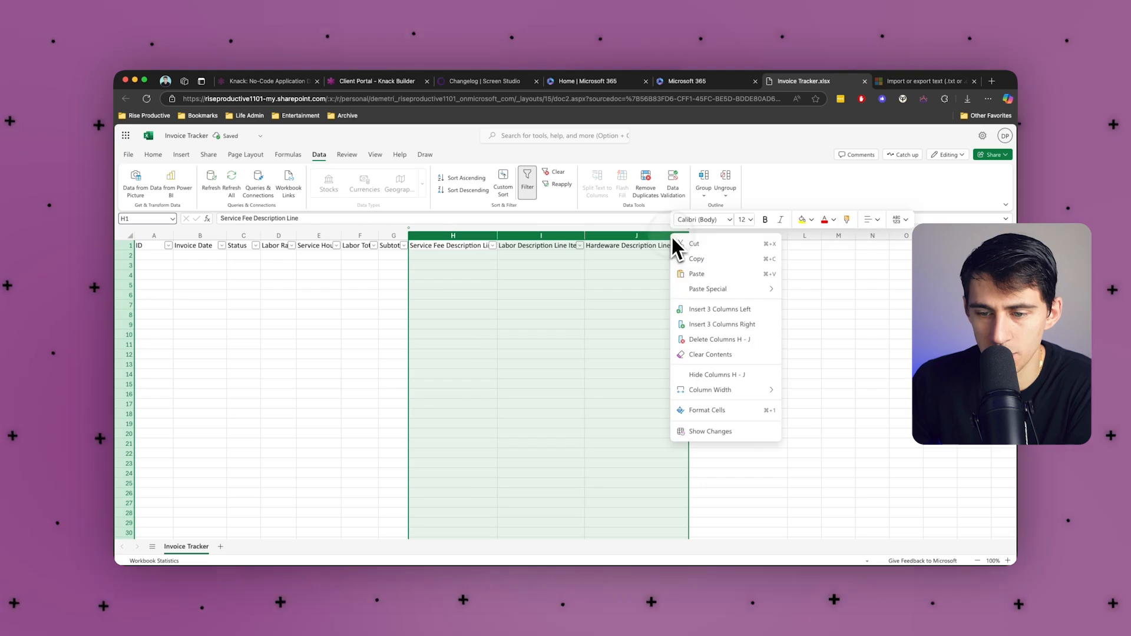
Step: Clear the contents of columns H to J in the Invoice Tracker workbook in Excel
click(701, 356)
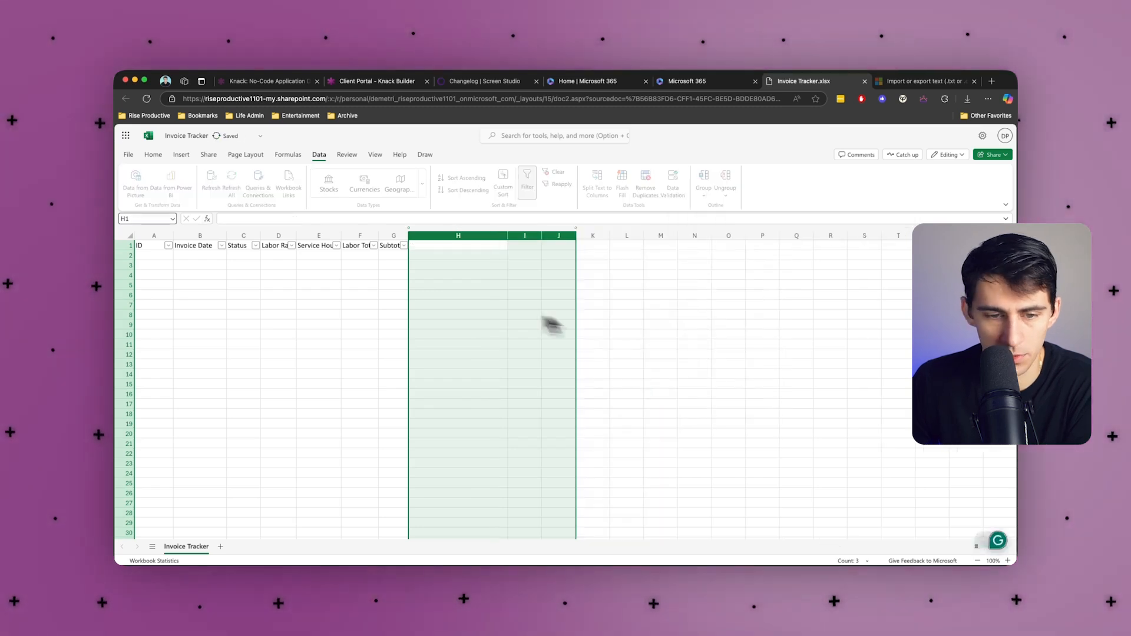
Step: Widen the columns of the Invoice Tracker sheet so the headers from Status to Subtotal fit
double_click(412, 235)
drag(416, 245, 219, 237)
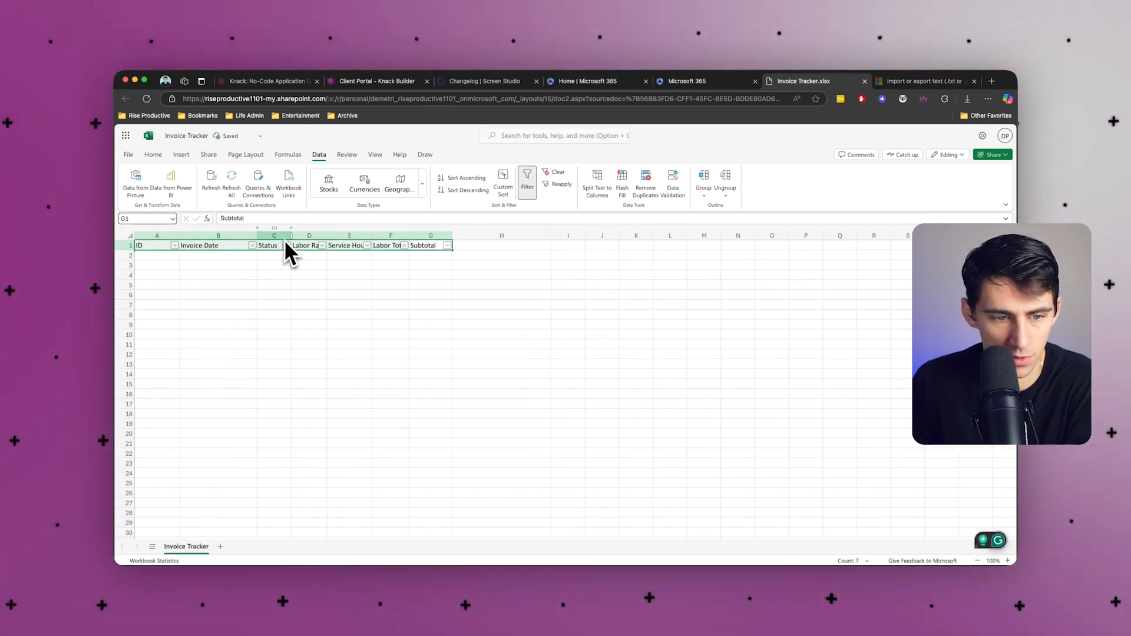
drag(375, 236, 497, 229)
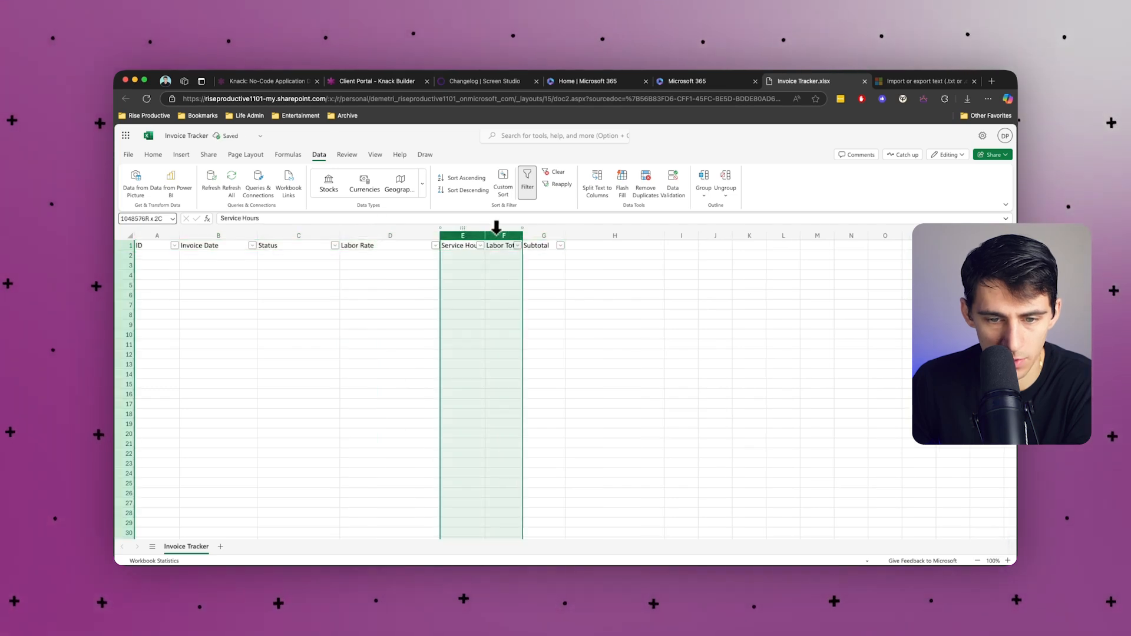
click(470, 246)
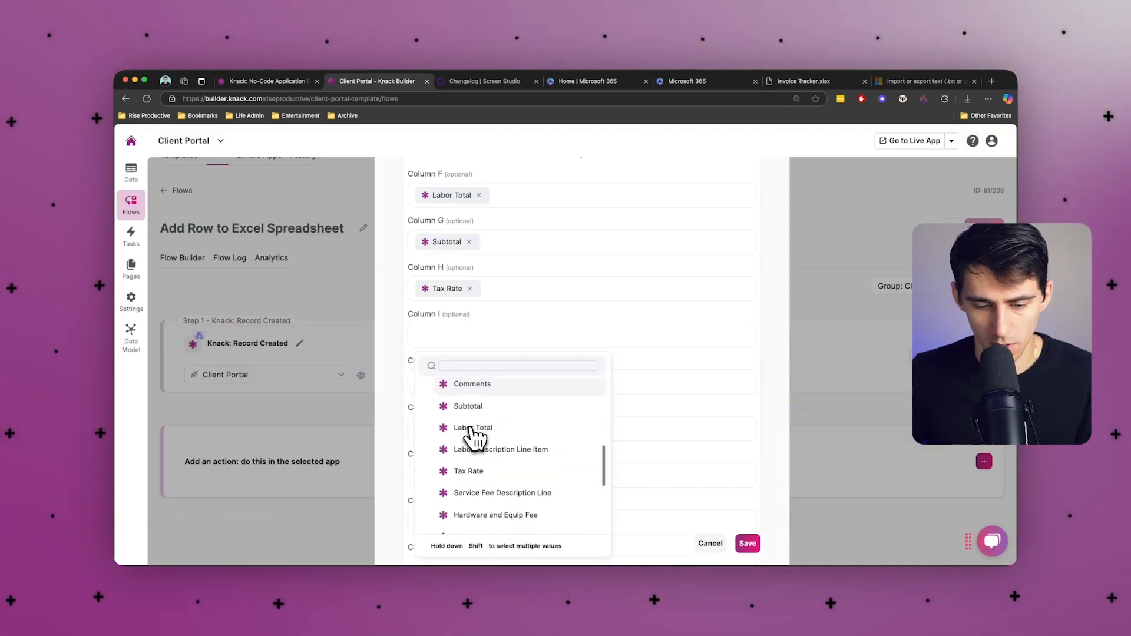
Step: Map Grand Total to Column I in the Excel Add row action, save the mapping and start the flow
scroll(475, 453, down, 5)
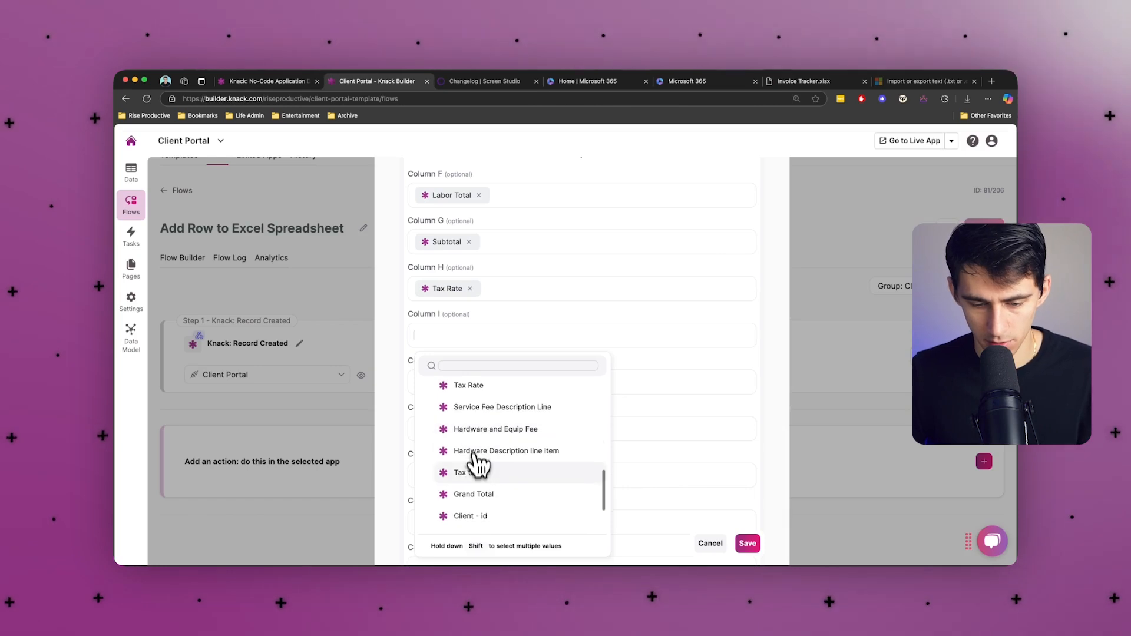
click(471, 494)
scroll(575, 282, down, 1)
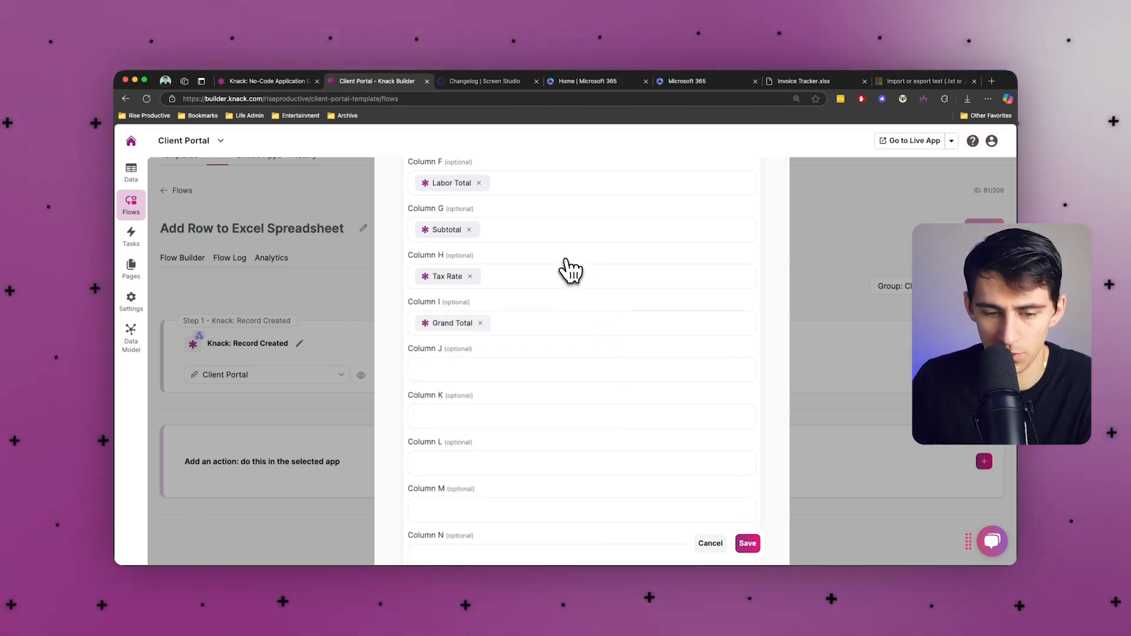
scroll(598, 315, down, 5)
scroll(604, 316, up, 15)
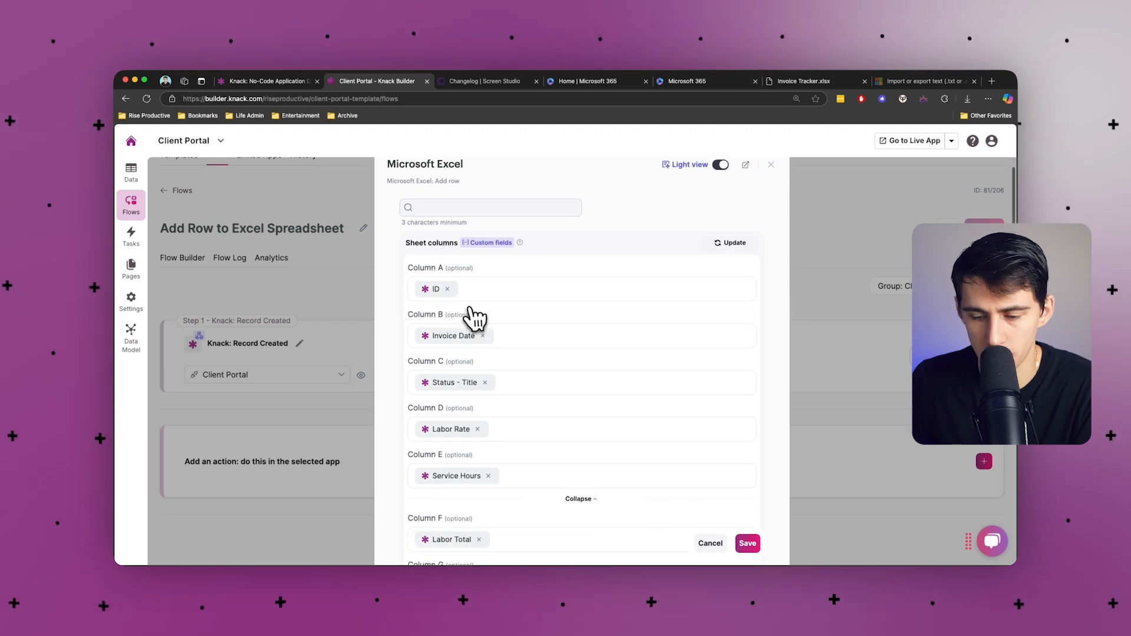
click(747, 543)
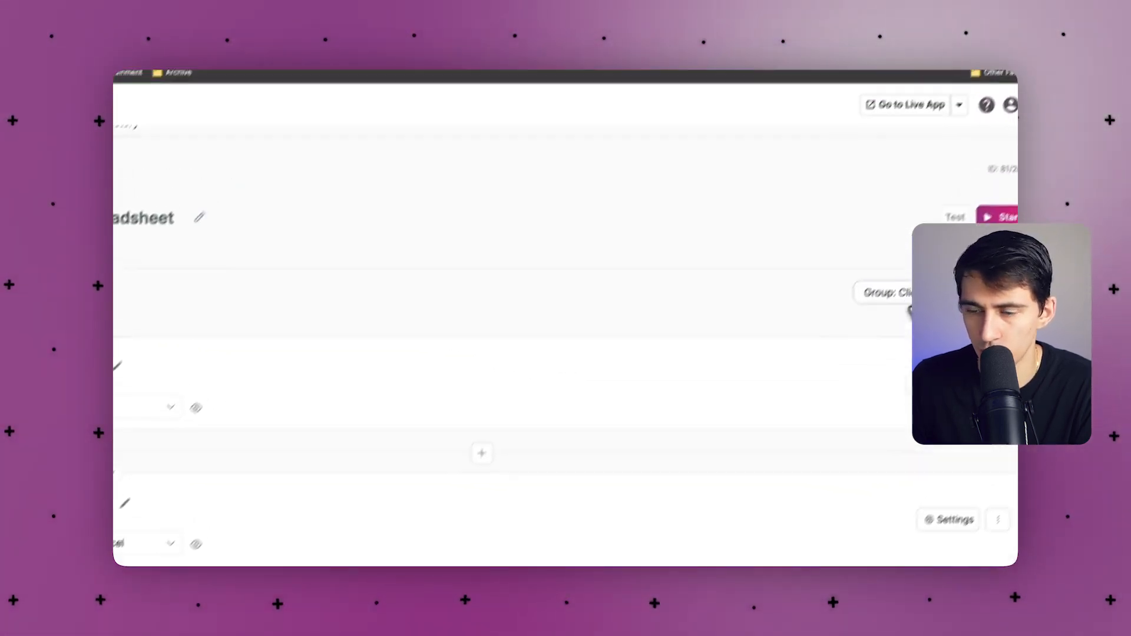
click(1001, 217)
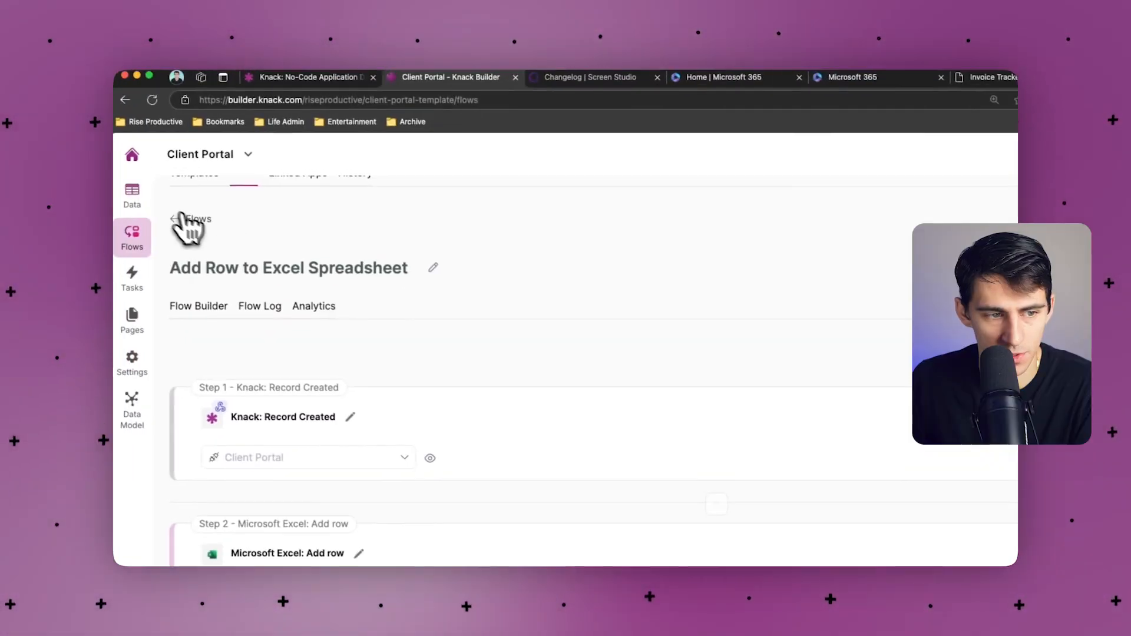
Step: Begin a new record in the Client Portal's Invoices table and set its Service Hours to 2
click(140, 203)
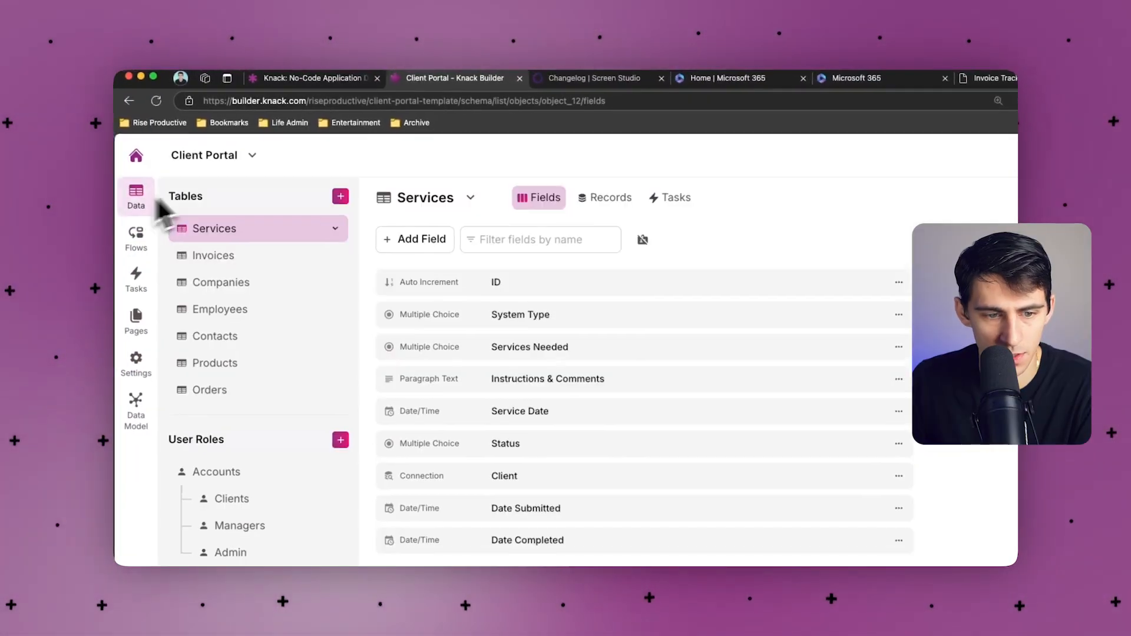
click(209, 246)
click(563, 188)
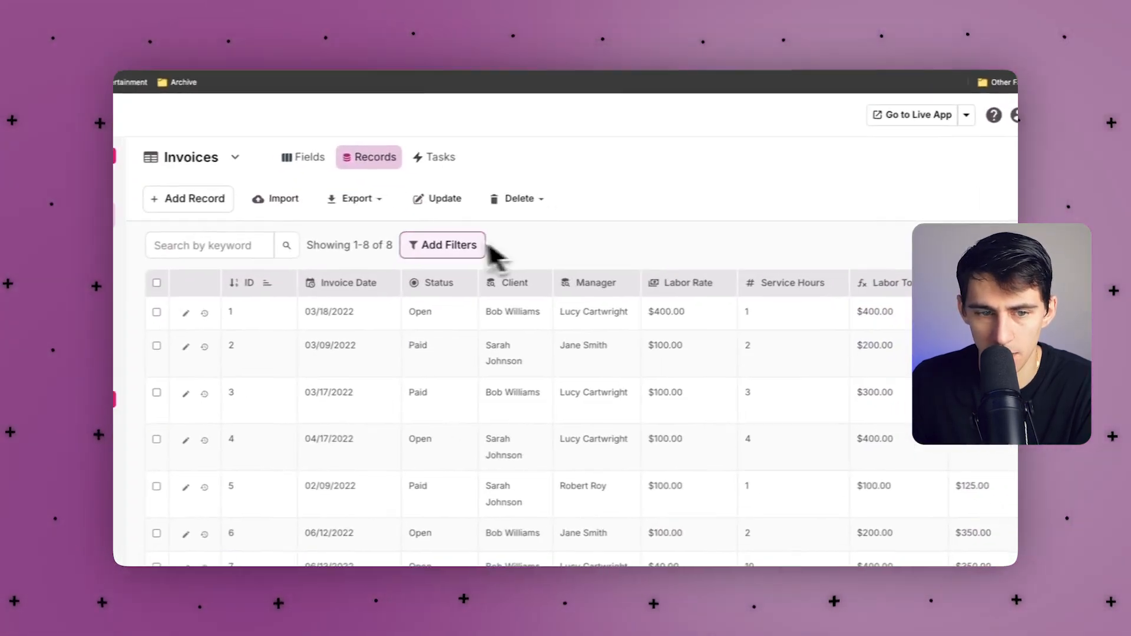
click(187, 199)
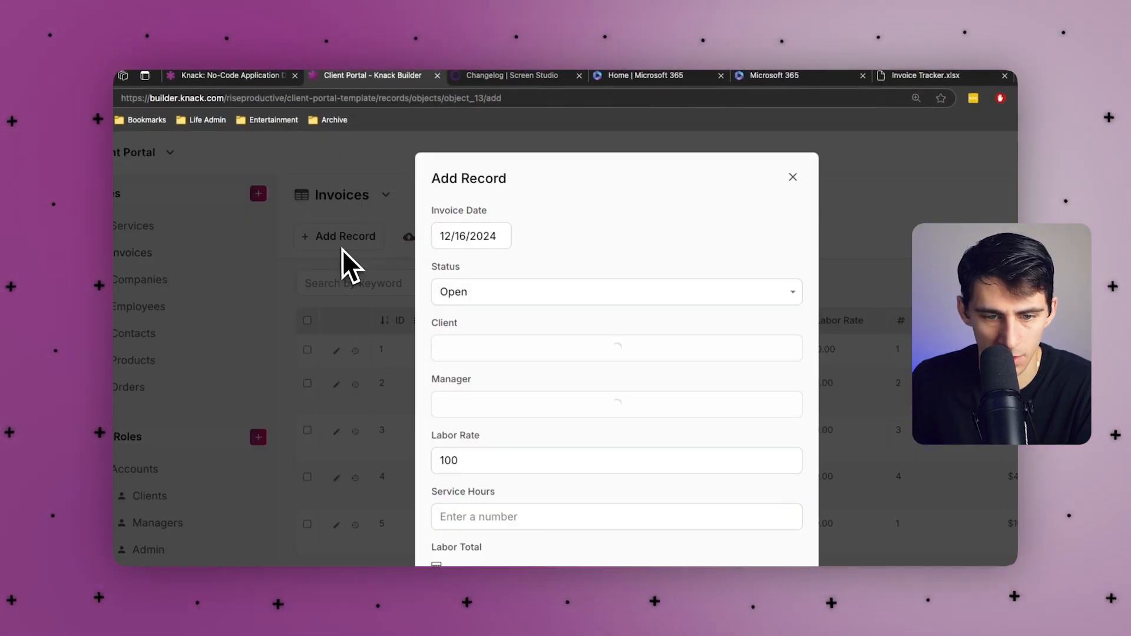
click(454, 516)
text(2)
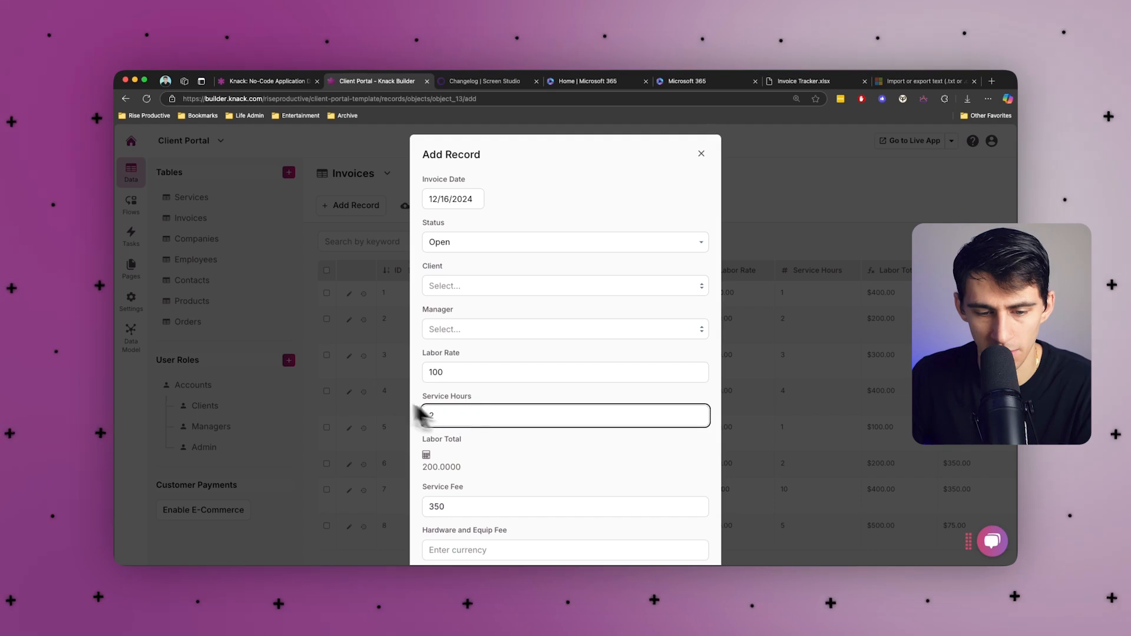
Step: Set the new invoice's Tax Rate to .08, choose a client and a manager, and submit the record
scroll(464, 453, down, 2)
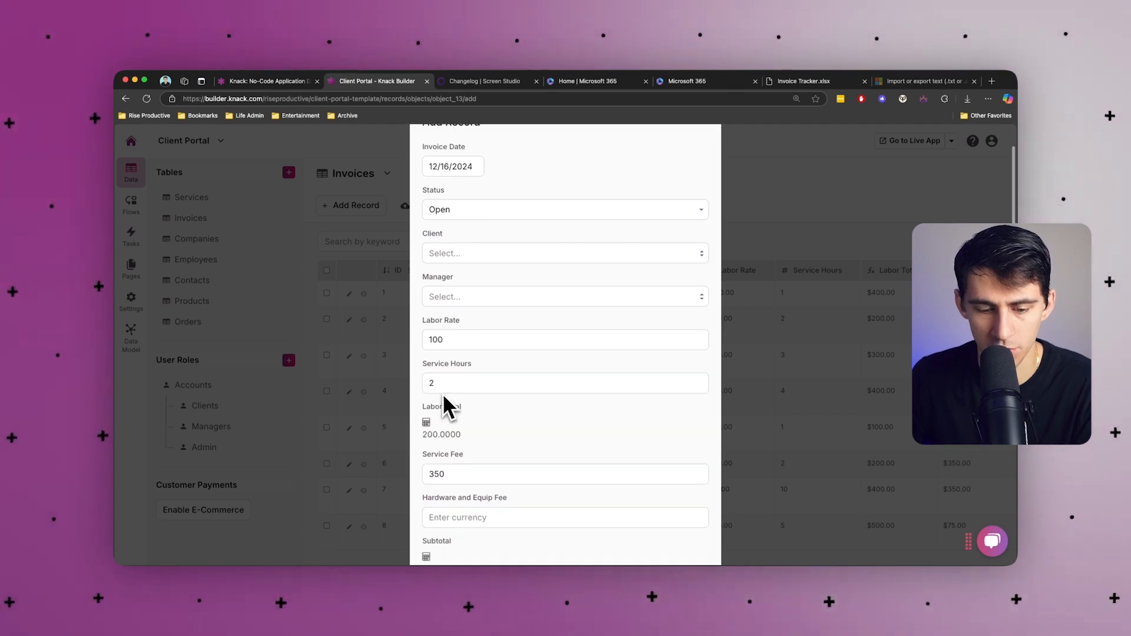
scroll(459, 435, down, 4)
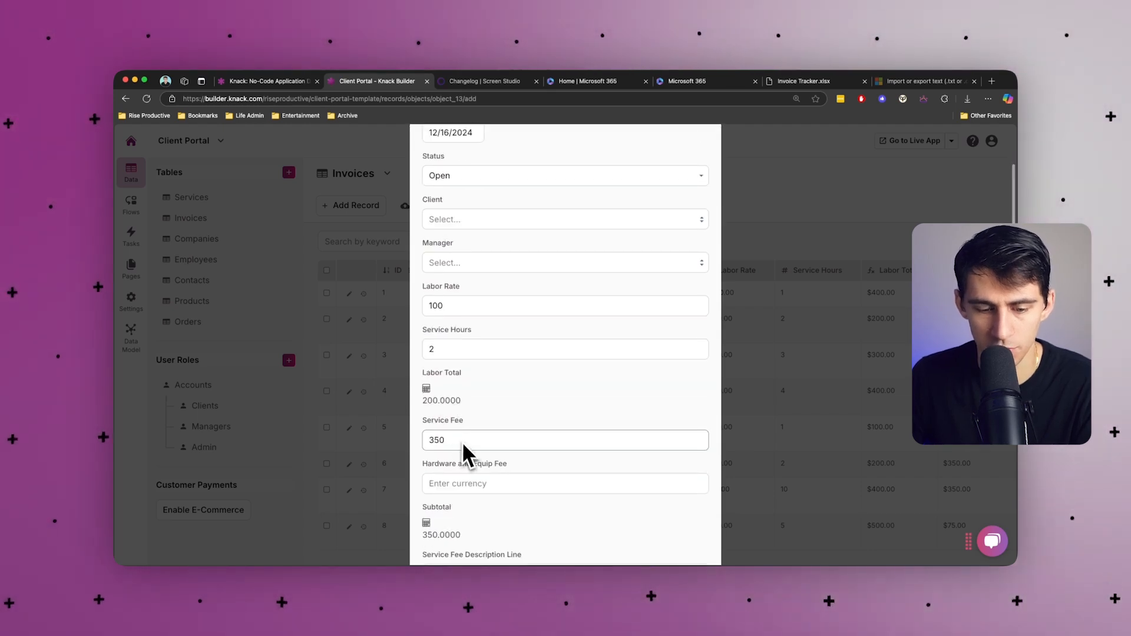
scroll(476, 444, down, 1)
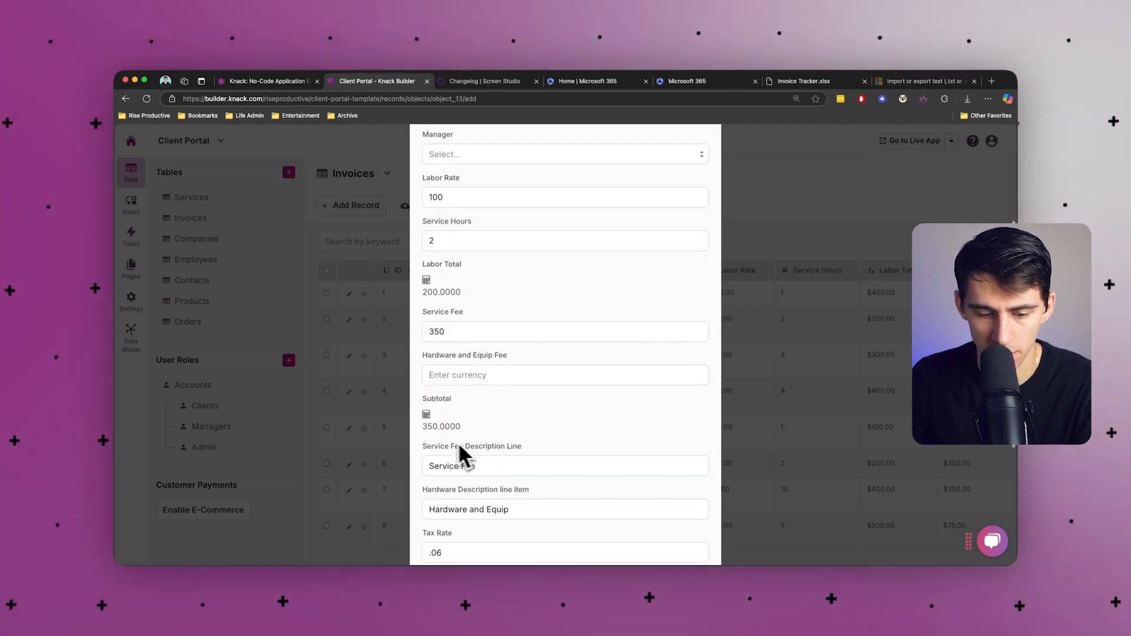
scroll(506, 412, down, 5)
click(490, 404)
key(BackSpace)
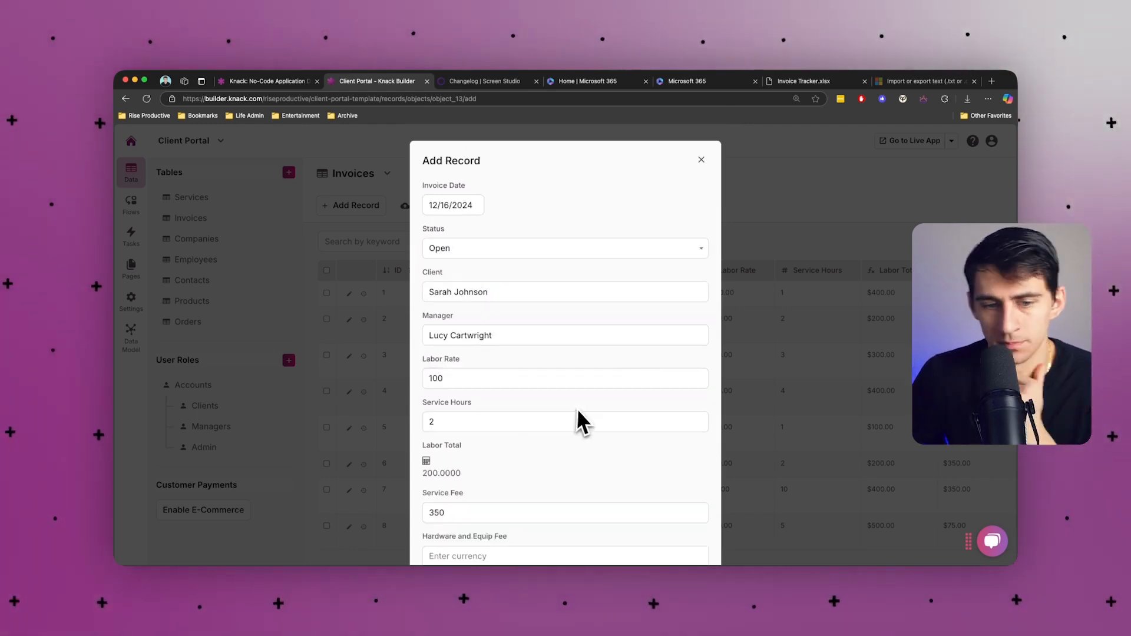
scroll(577, 409, down, 10)
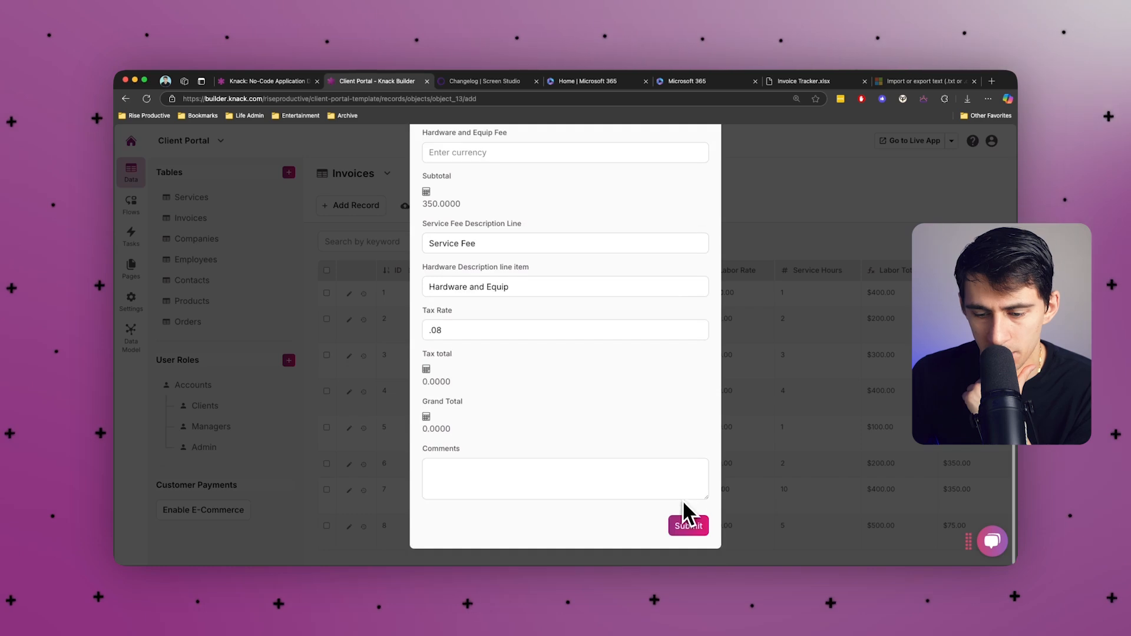
click(687, 525)
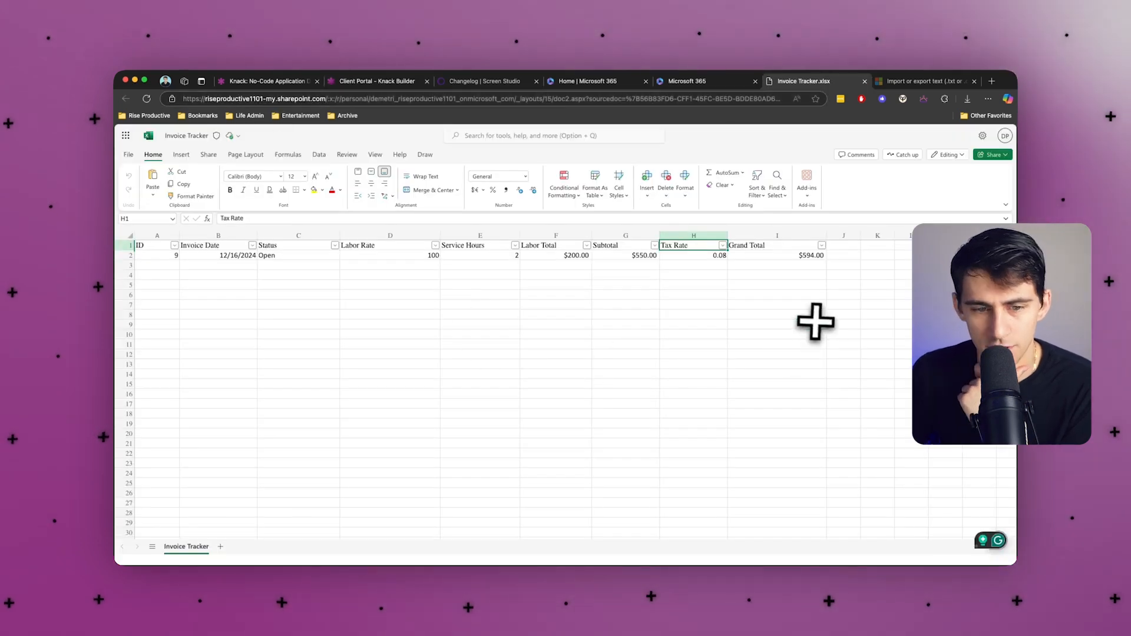
Step: Examine the new invoice row in the Invoice Tracker workbook against its headers, from ID to Grand Total
click(816, 323)
drag(157, 253, 796, 253)
click(157, 255)
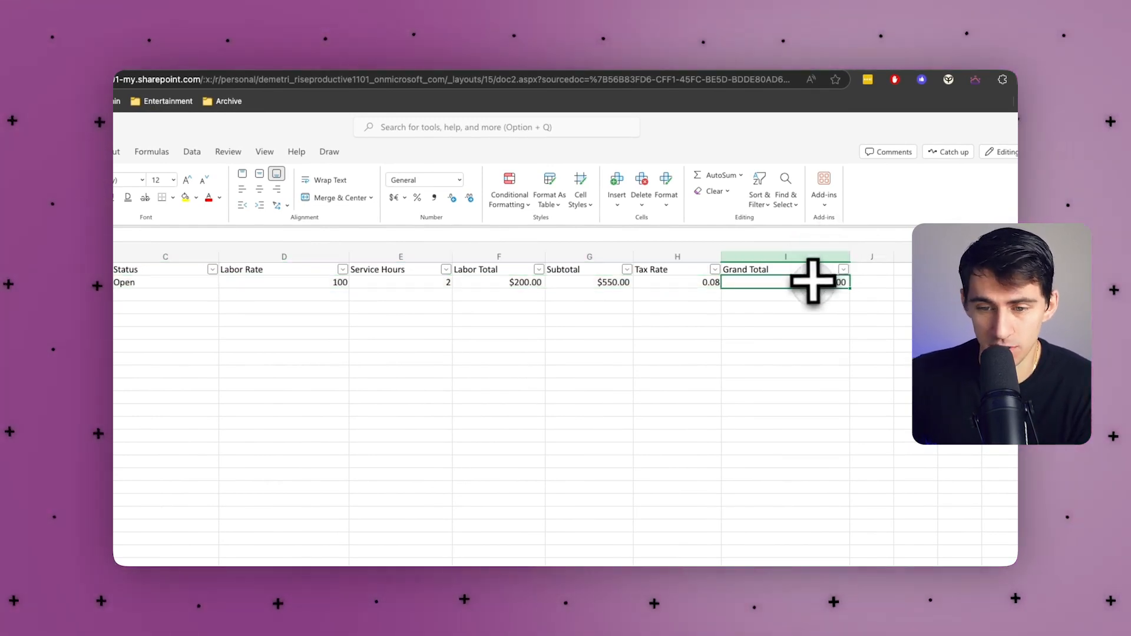
drag(195, 280, 187, 279)
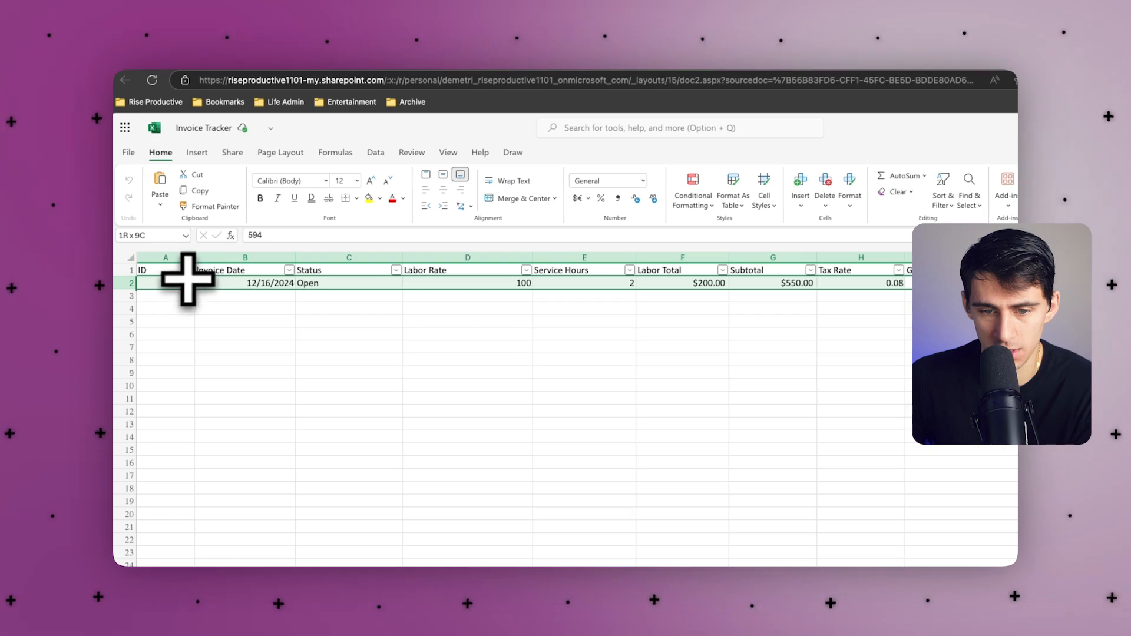
drag(790, 273, 120, 291)
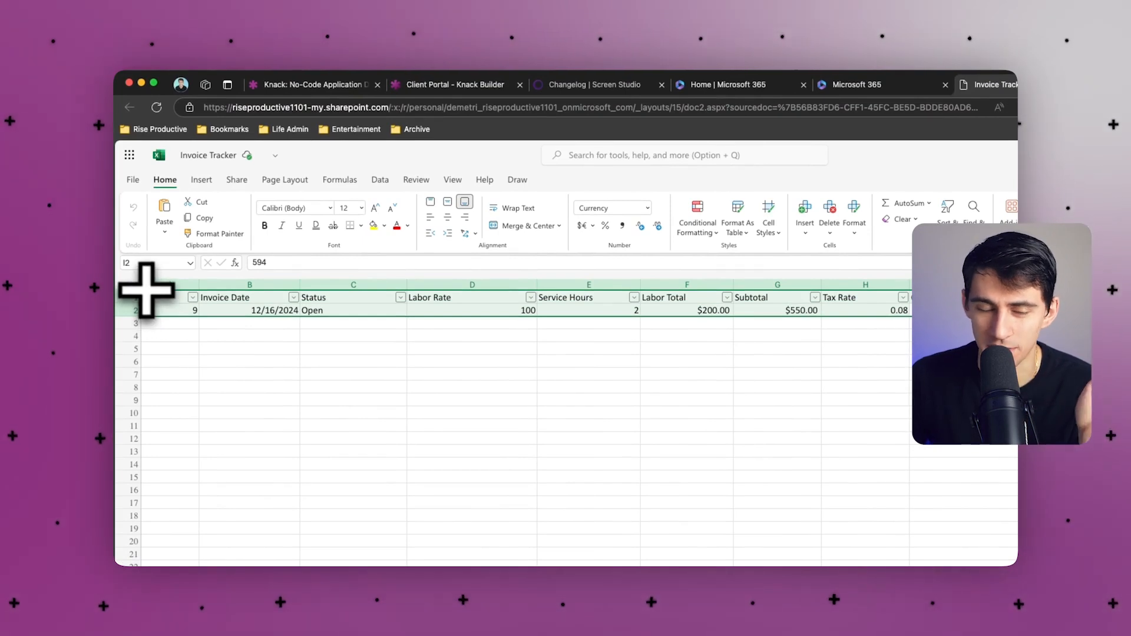
Step: Create a Client Portal flow from scratch and set its trigger to Knack's Record Updated event
click(397, 84)
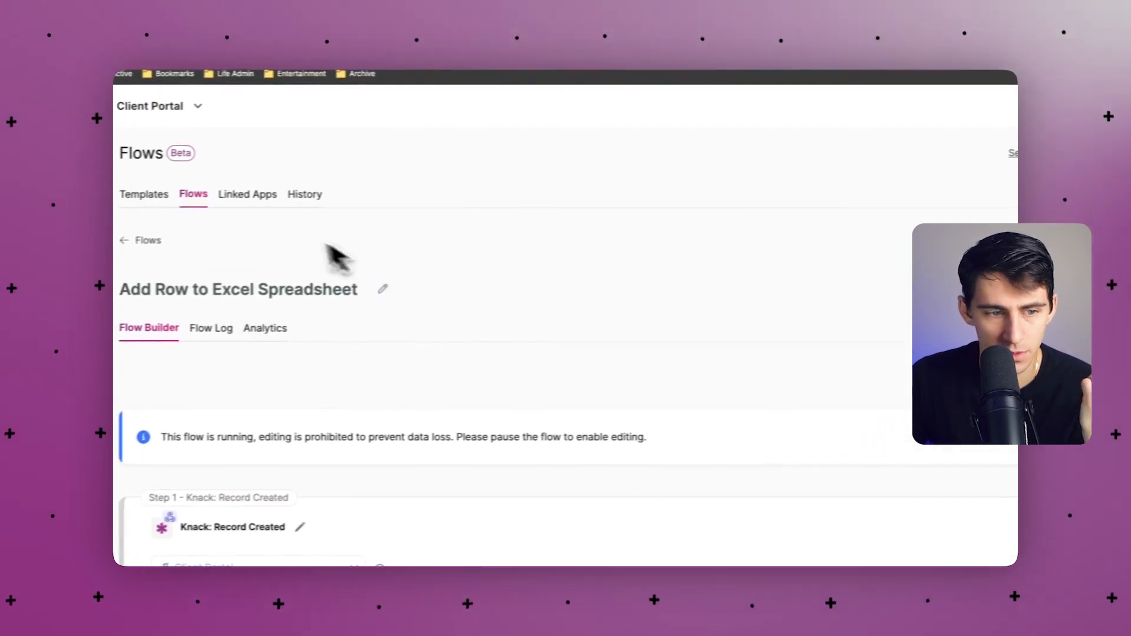
click(218, 154)
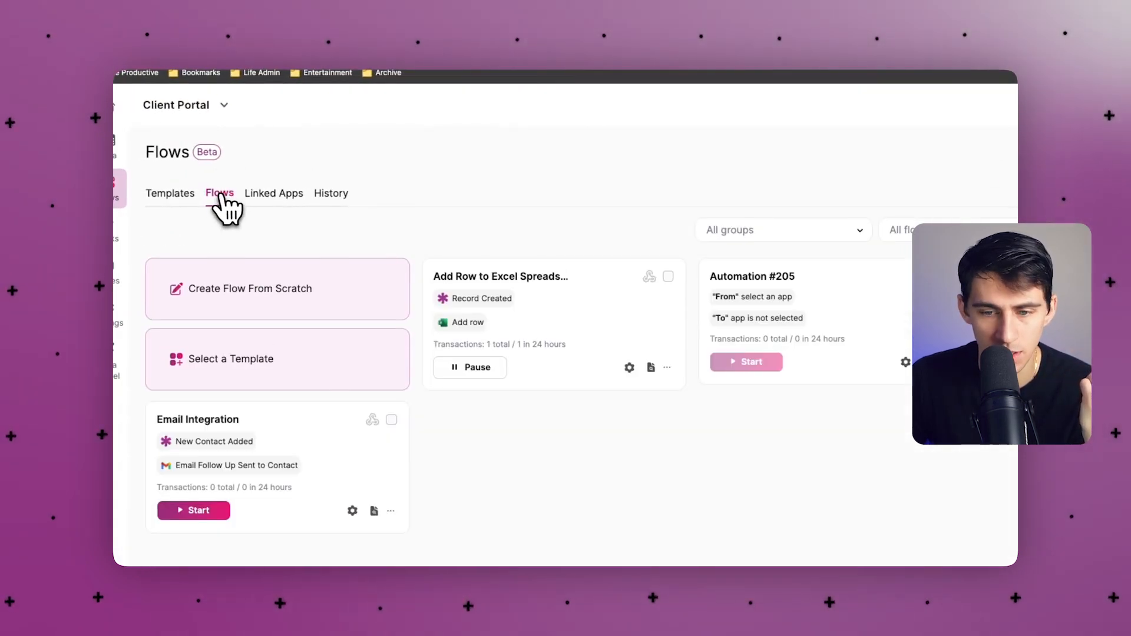
click(262, 305)
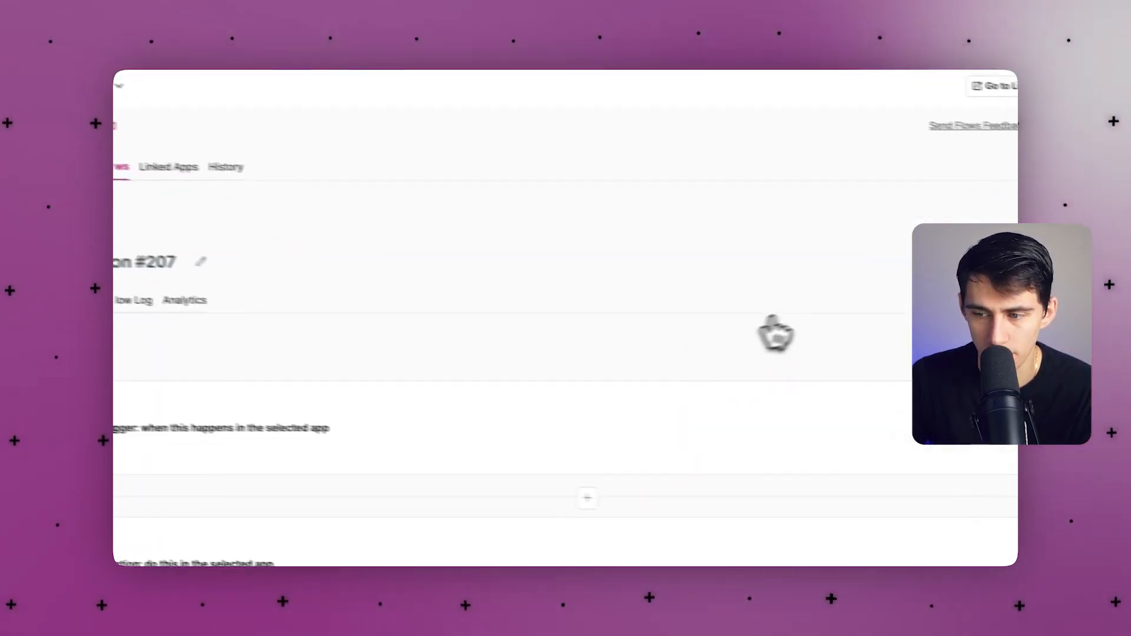
click(465, 390)
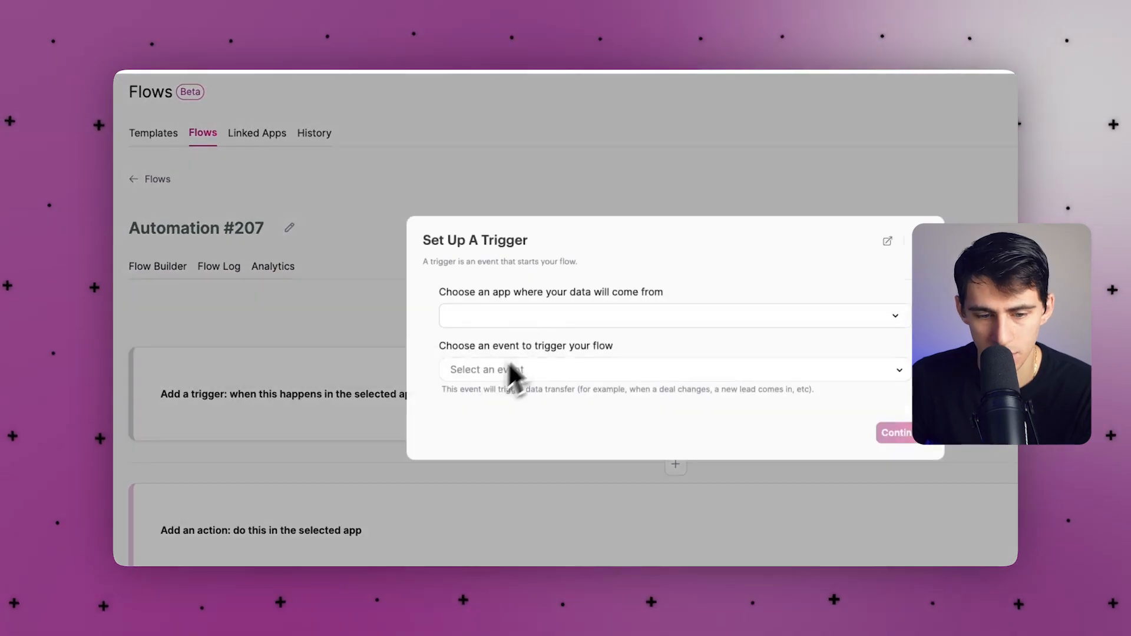
click(540, 318)
click(507, 351)
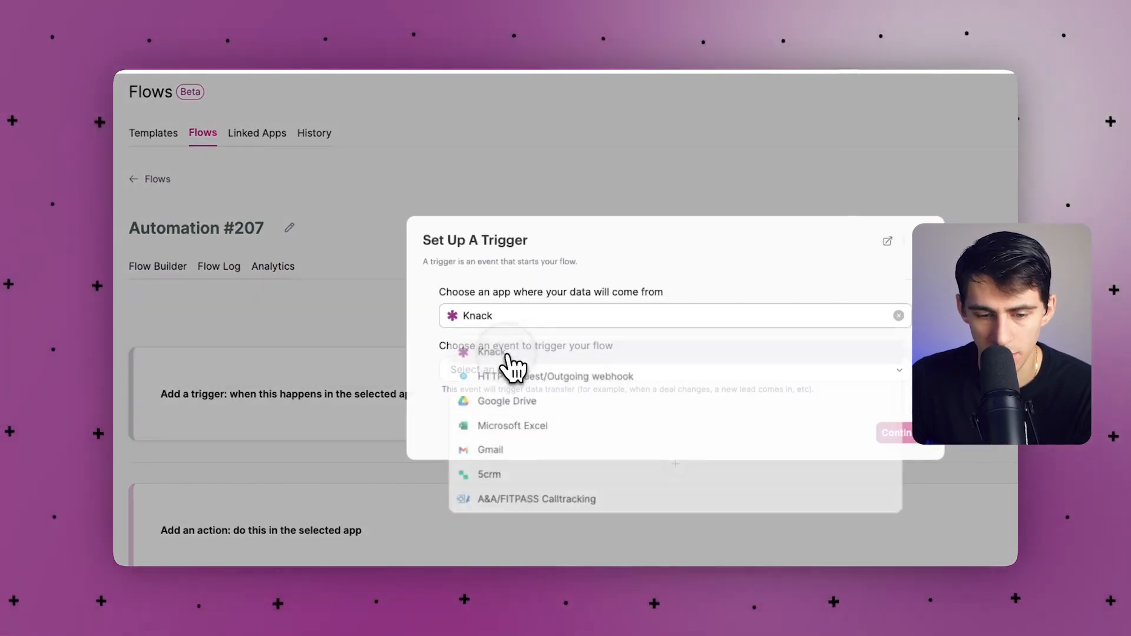
click(513, 372)
click(534, 463)
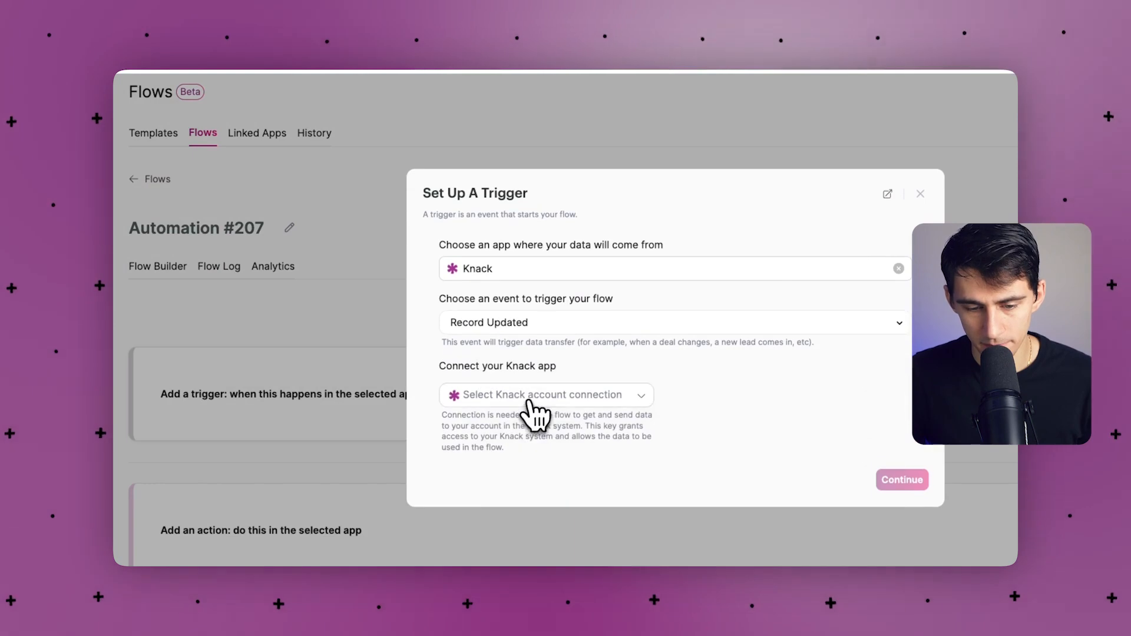
Step: Connect the new flow's trigger to the Client Portal app and choose the Invoices table
click(533, 395)
scroll(519, 471, down, 2)
text(client)
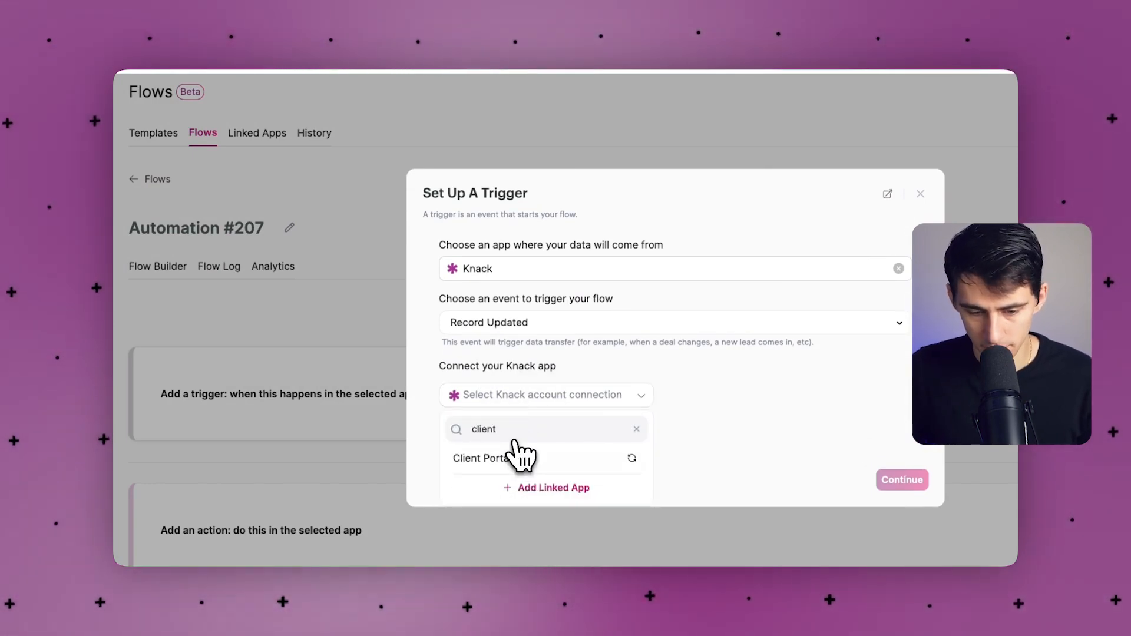
click(522, 458)
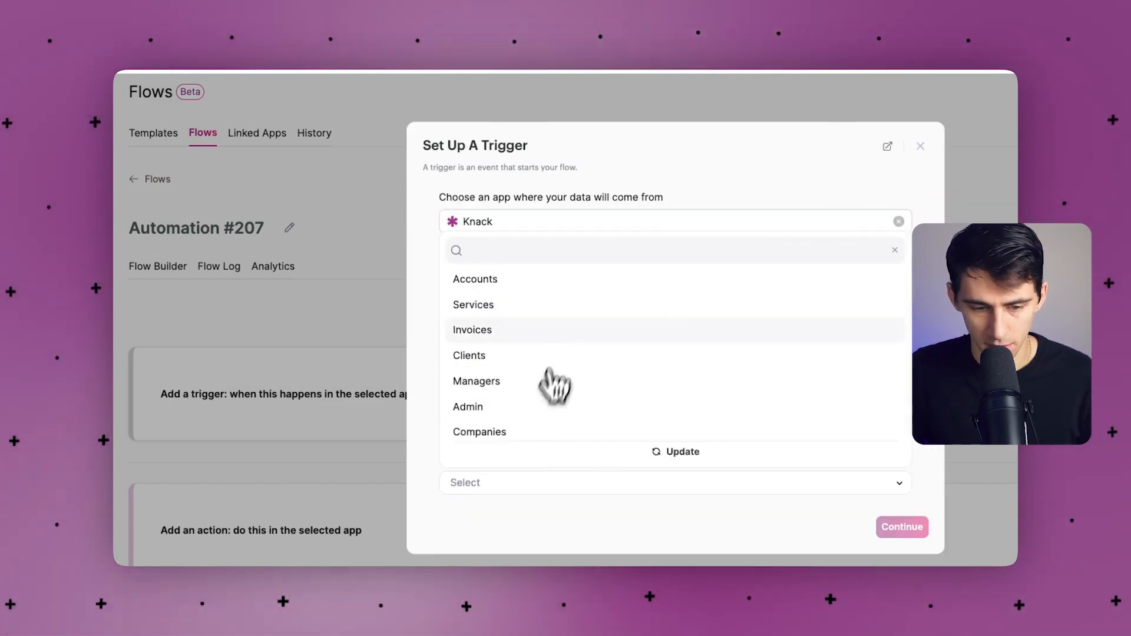
click(547, 333)
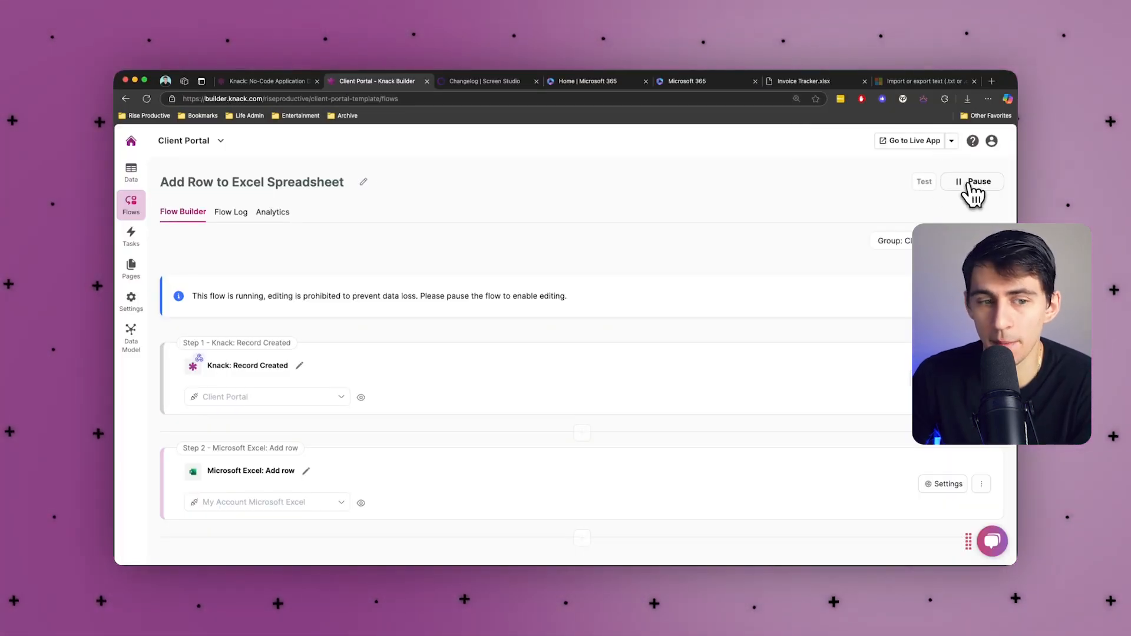
key(super+Left)
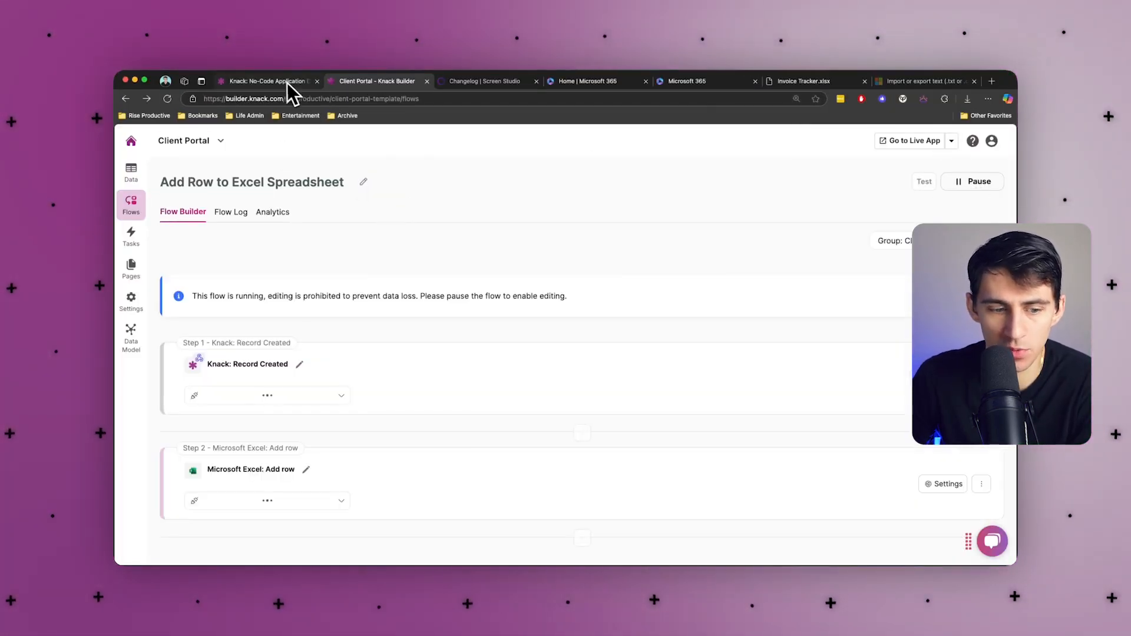
click(283, 82)
click(380, 81)
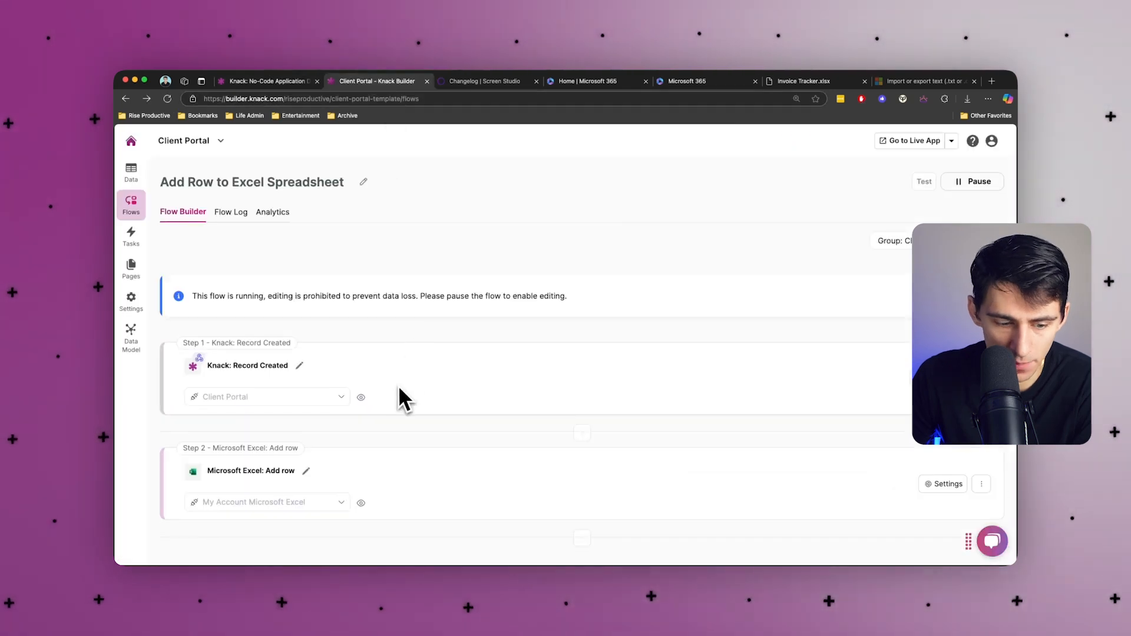